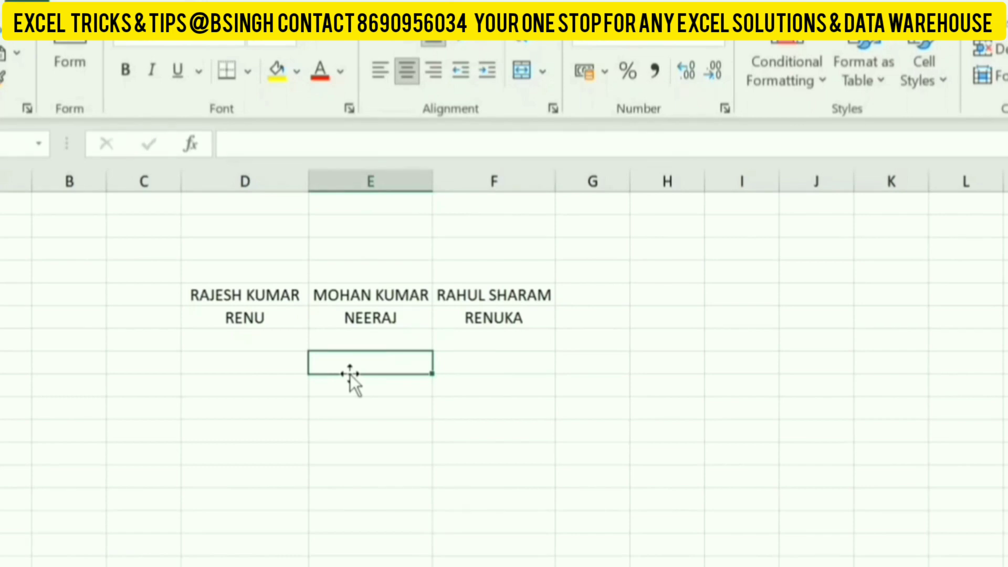
left_click(280, 368)
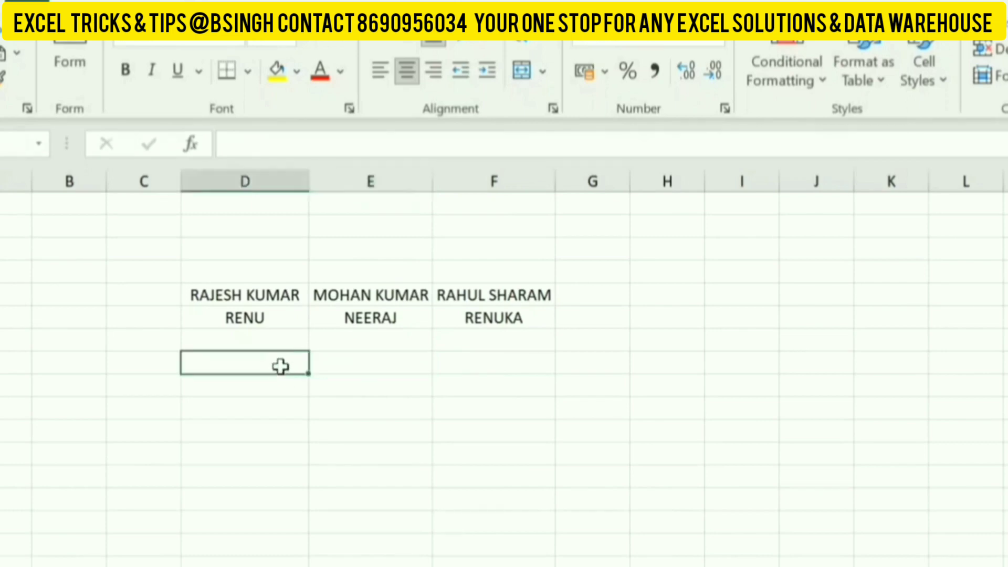
left_click(245, 296)
mouse_move(266, 293)
left_mouse_down()
mouse_move(525, 294)
mouse_move(532, 317)
left_mouse_up()
left_click(262, 394)
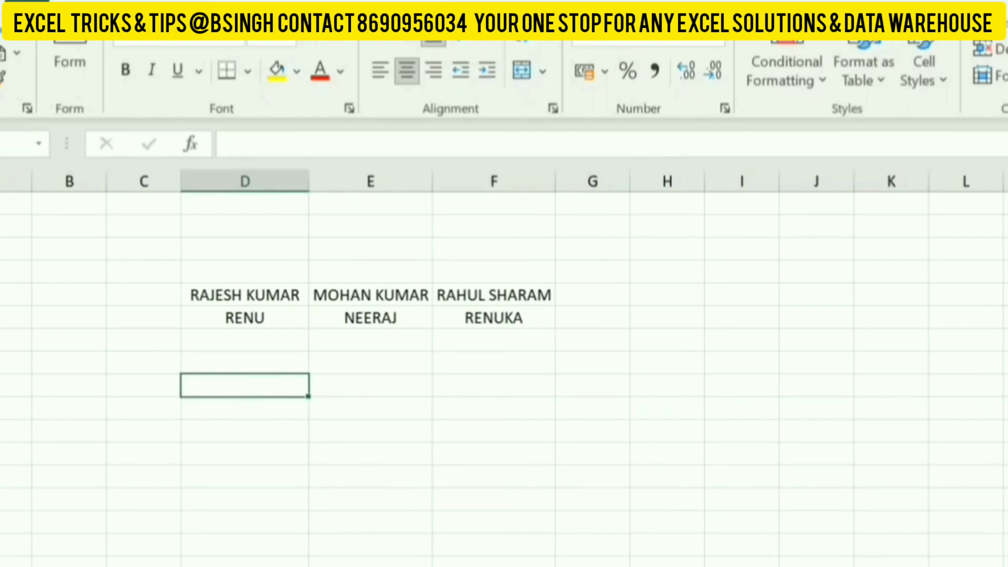
type("=INDEX")
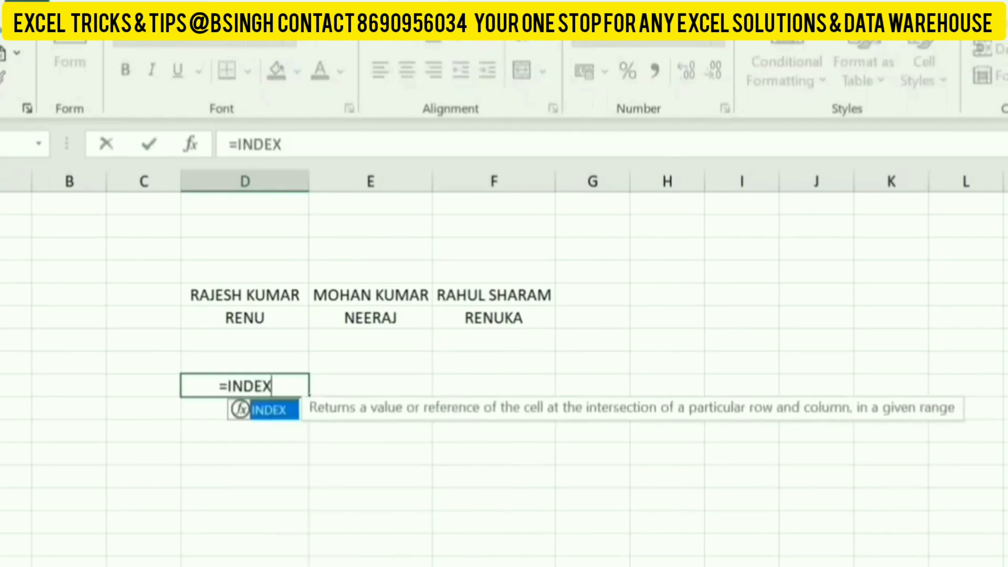
type("(")
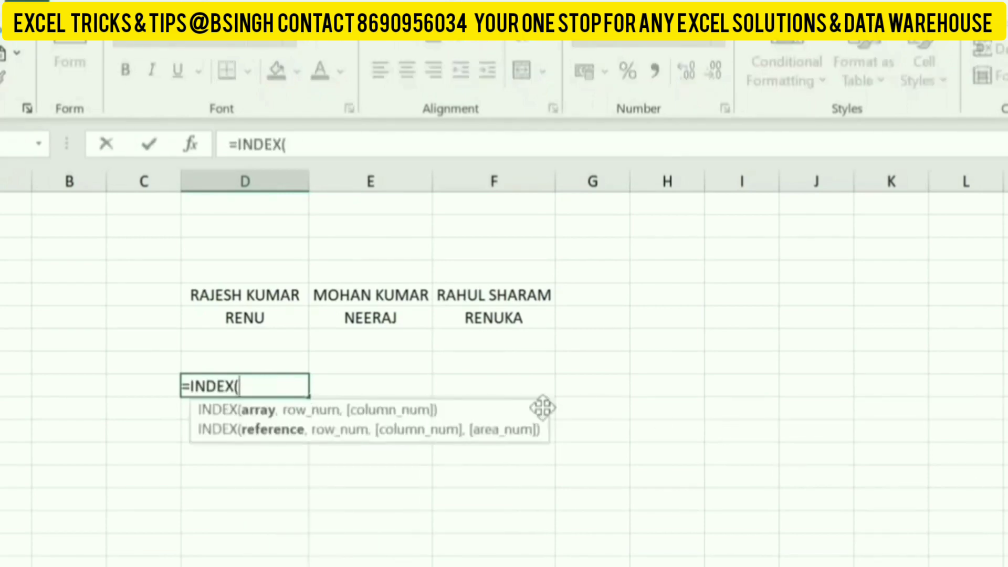
left_click_drag(236, 295, 482, 321)
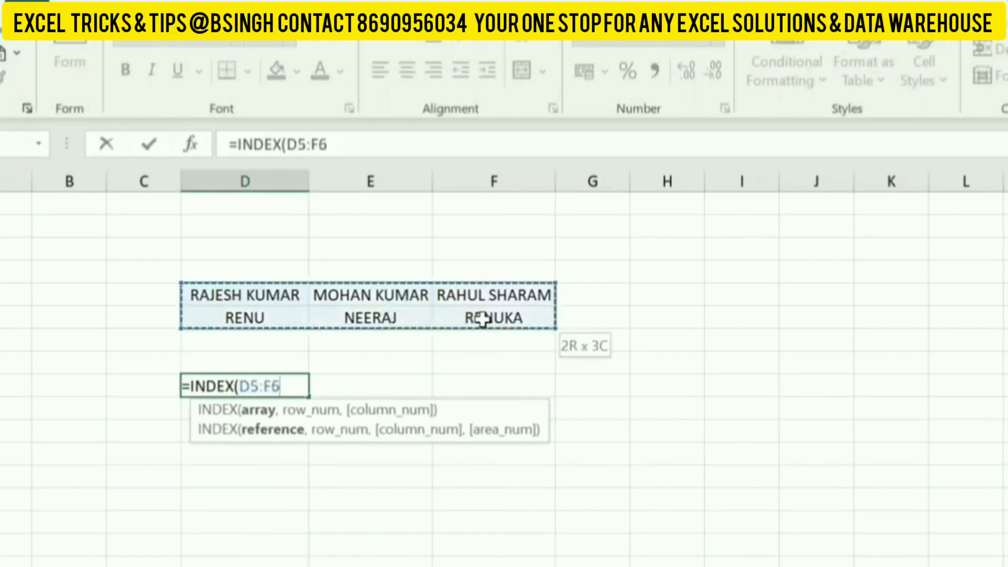
type(",1")
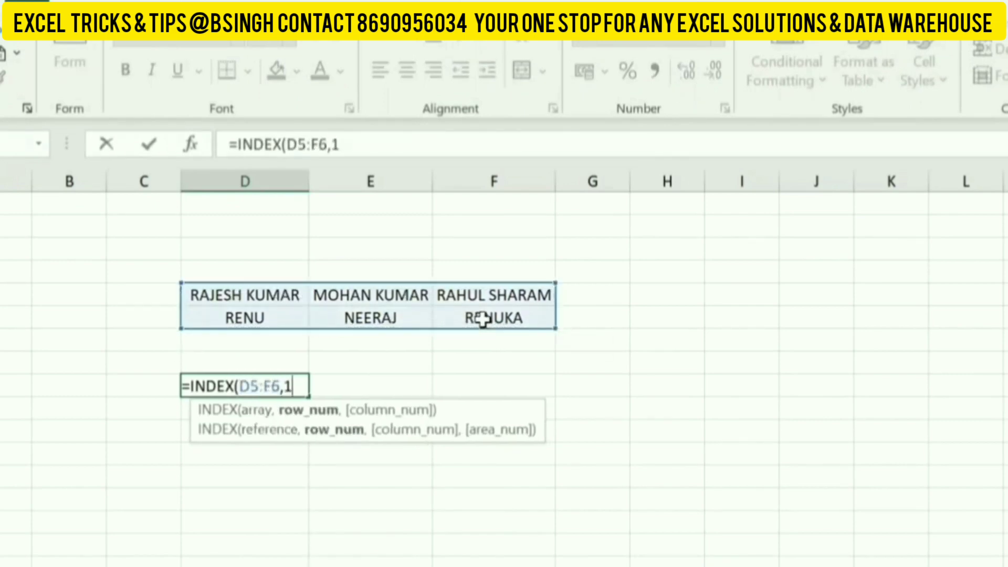
type(",2)")
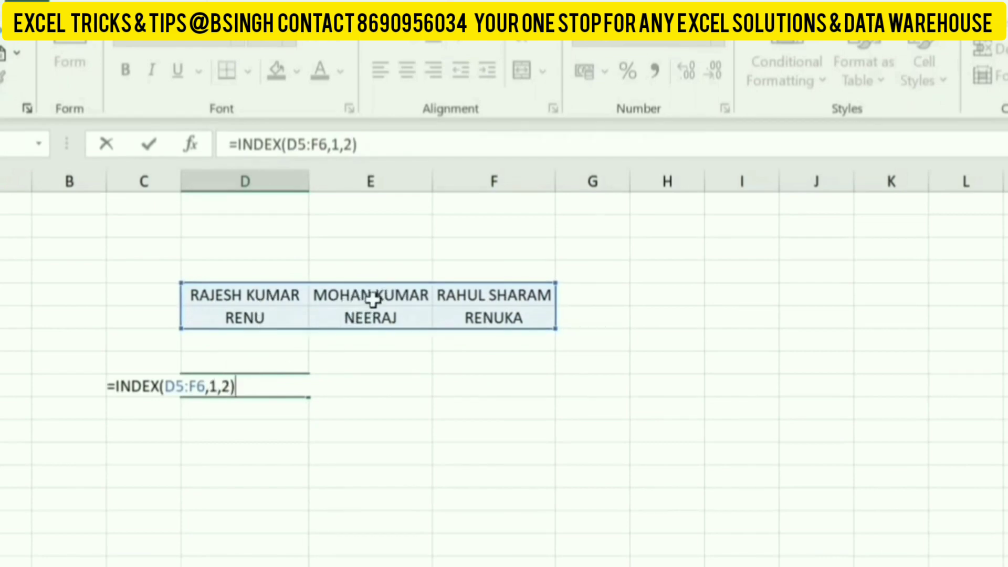
key("Return")
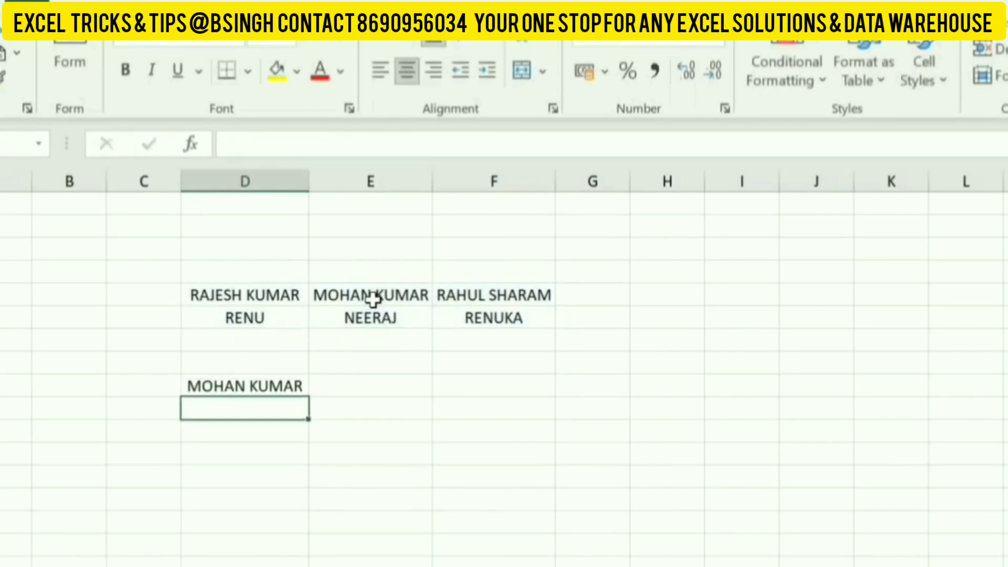
Step: Replace D8 with =INDEX(D5:F6,{1;1;1;2;2;2},{1;2;3;1;2;3}) so six names spill down D8:D13
key("Up")
key("Delete")
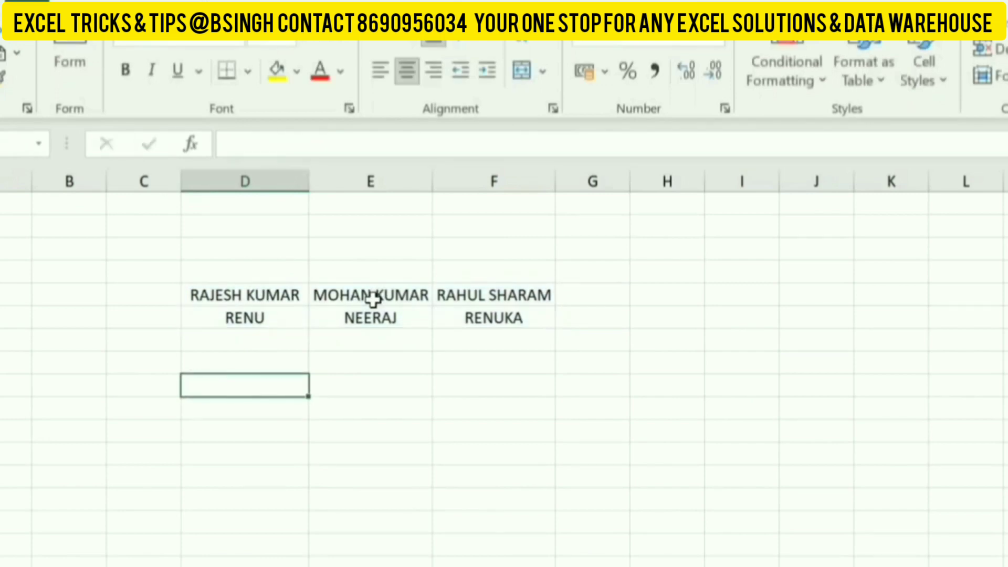
type("=INDEX(")
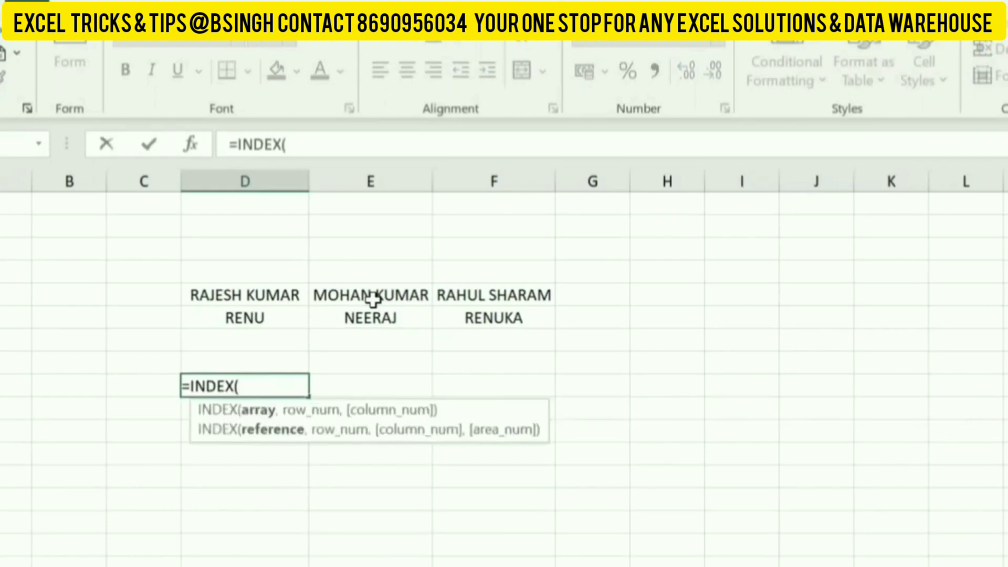
key("Up")
key("Up")
key("Up")
key("shift+Down")
key("shift+Right")
key("shift+Right")
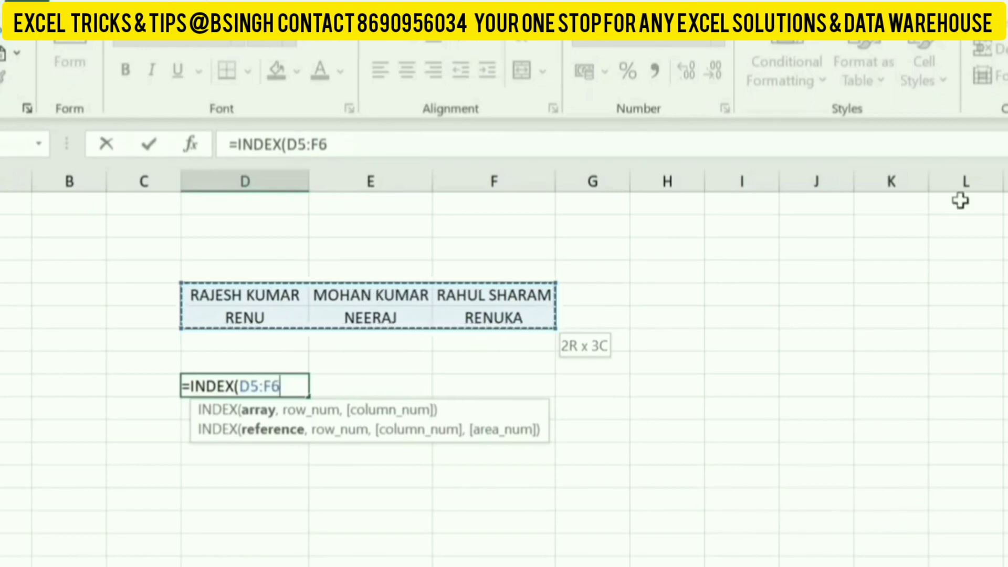
type(",")
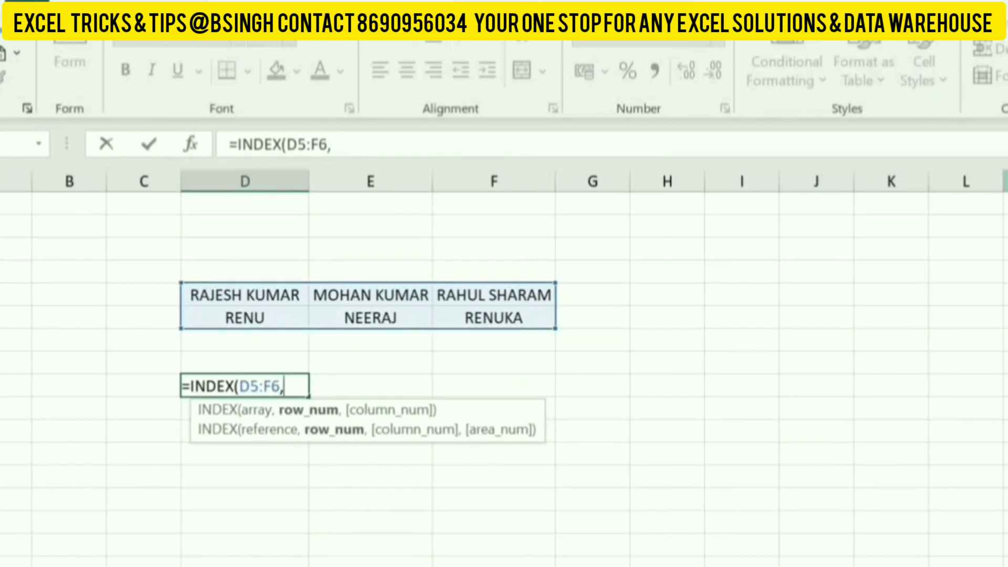
type("{")
type("1;1;1")
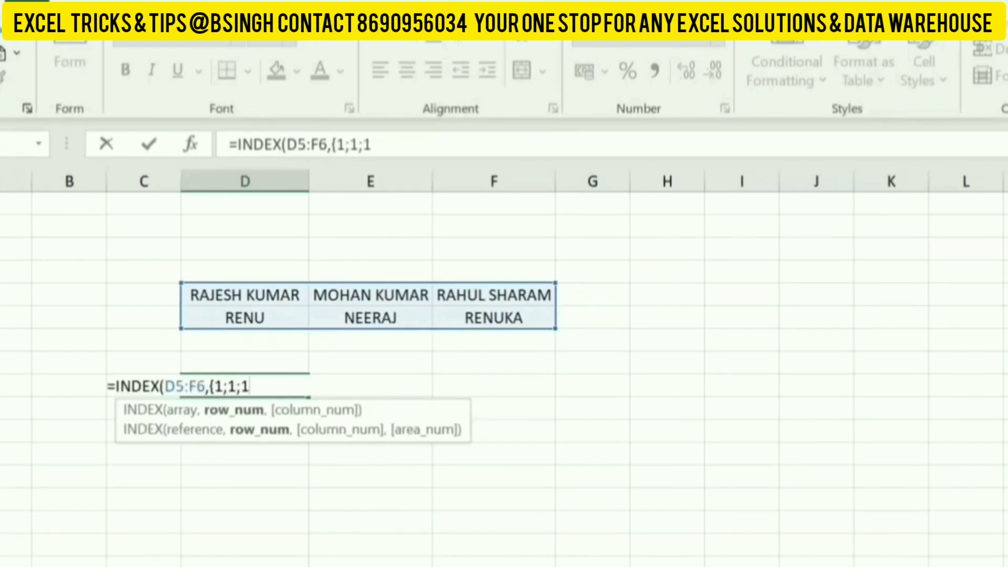
type(";2")
type(";2;2")
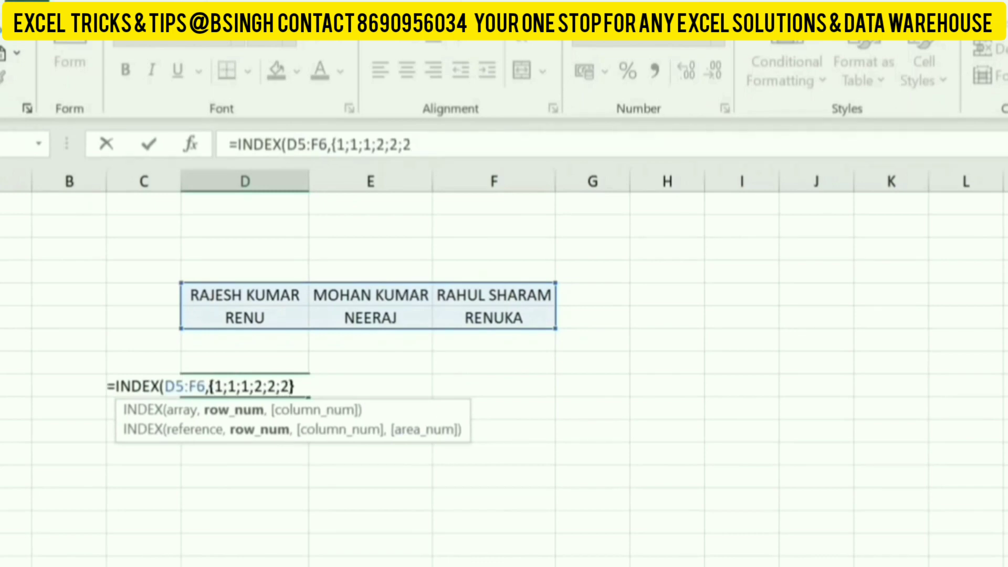
type("}")
type(",")
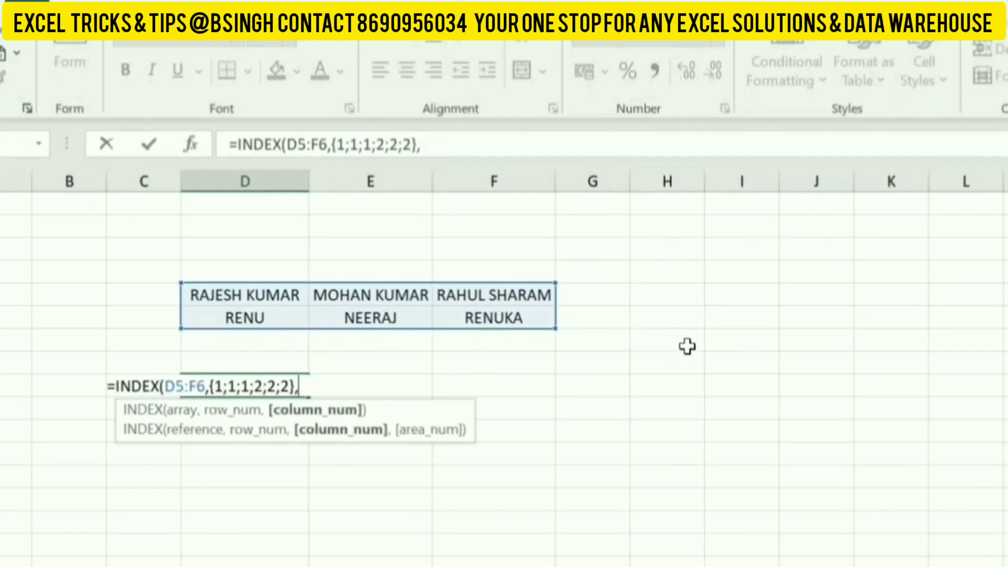
type("{")
type("1;2;")
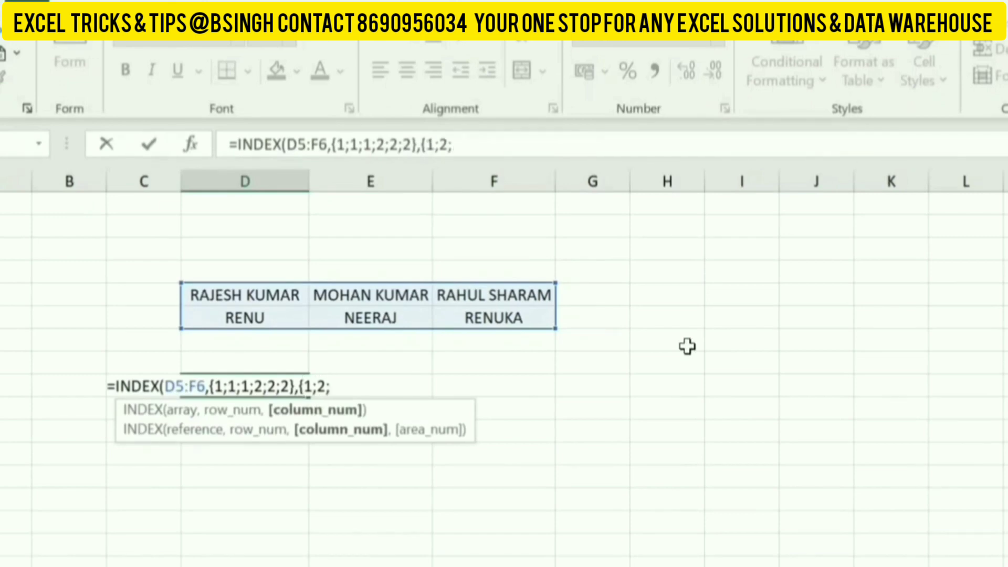
type("3;1")
type(";2;3")
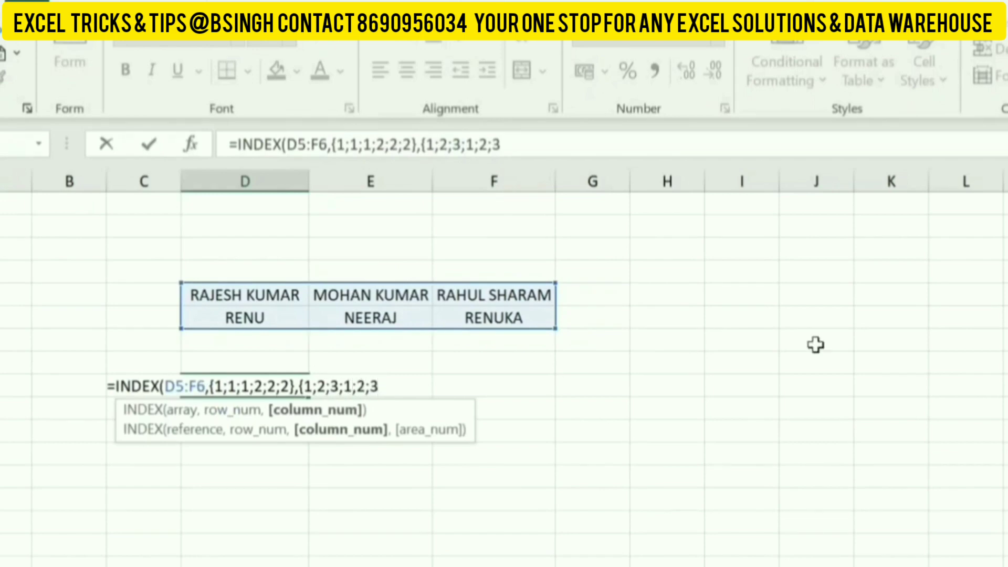
type("}))")
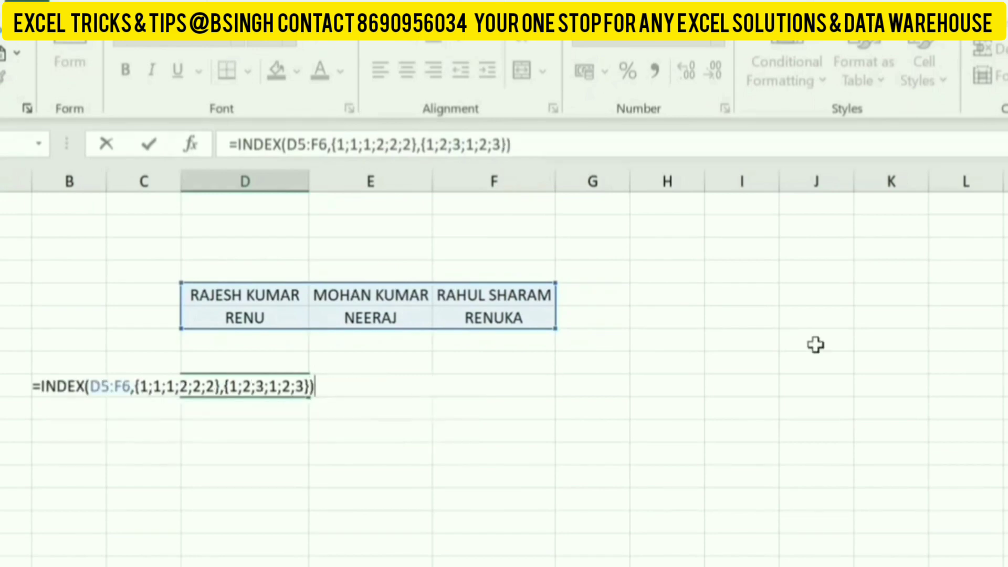
key("Return")
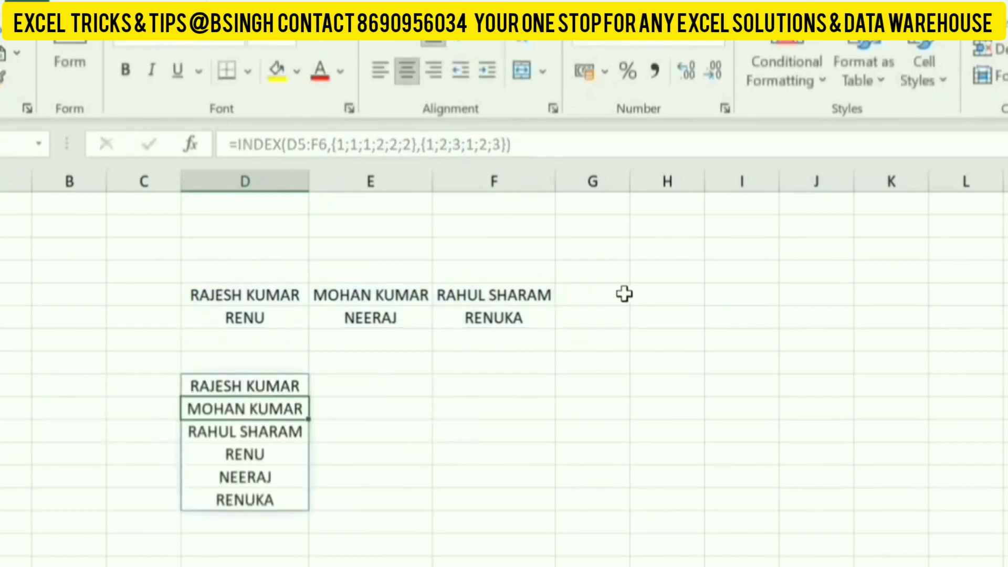
Step: Compare the spilled name list in D8 with the original names table cells
left_click(260, 382)
left_click(261, 288)
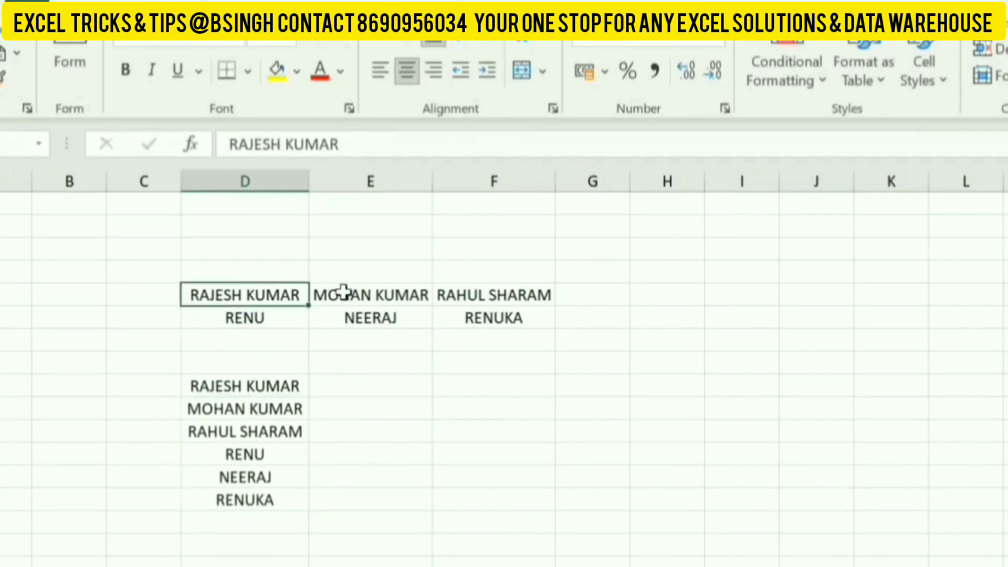
left_click(274, 436)
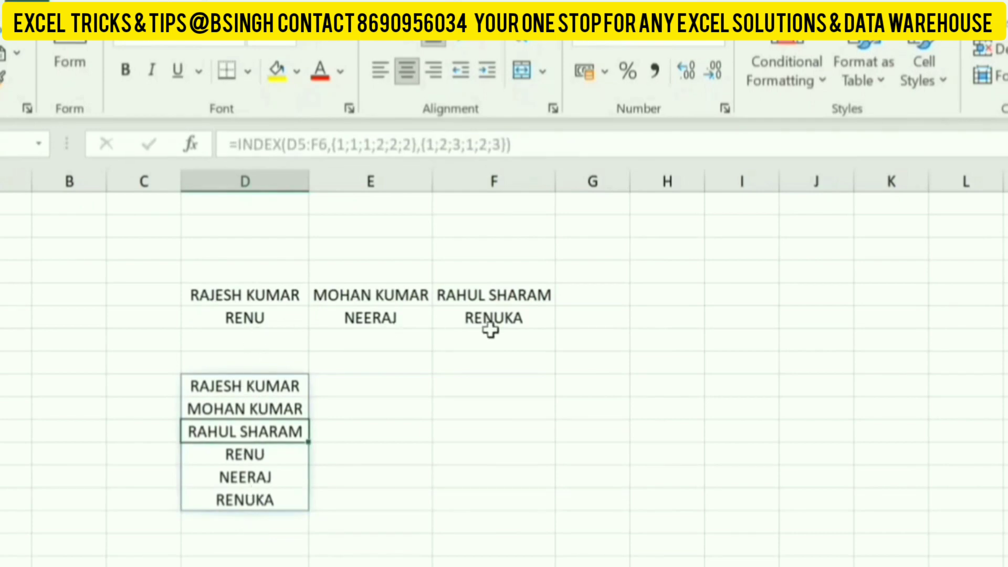
left_click(258, 388)
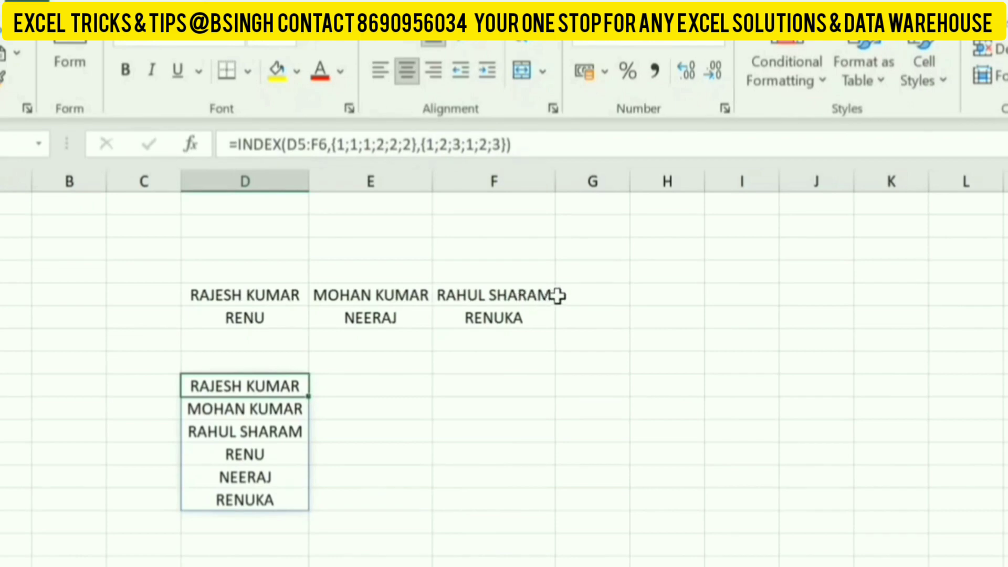
Step: Cut the second name row D6:F6 to G5, undo the move, and reopen the D8 formula
left_click_drag(287, 296, 486, 288)
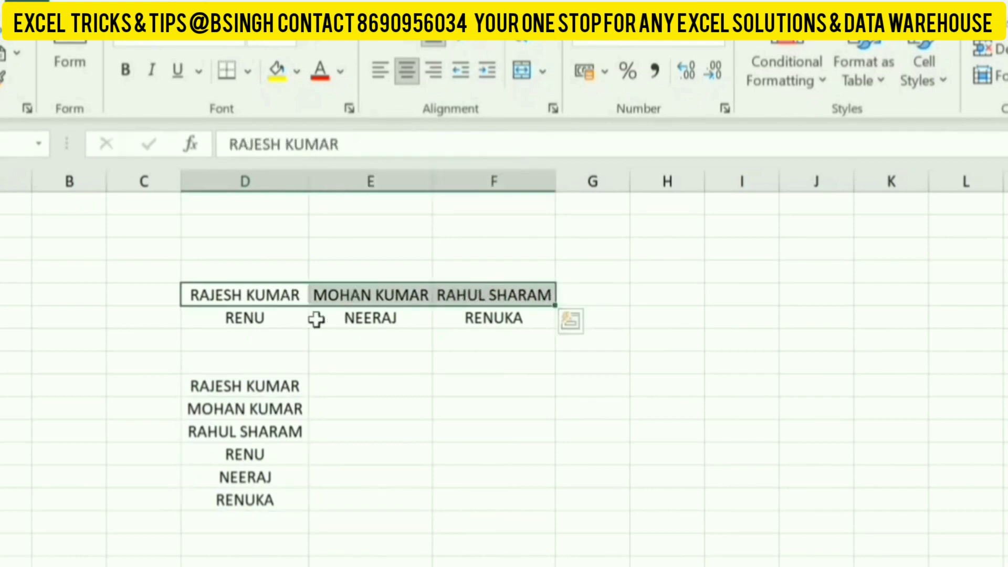
left_click(299, 318)
left_click(618, 285)
left_click_drag(290, 321, 471, 319)
key("ctrl+x")
left_click(620, 288)
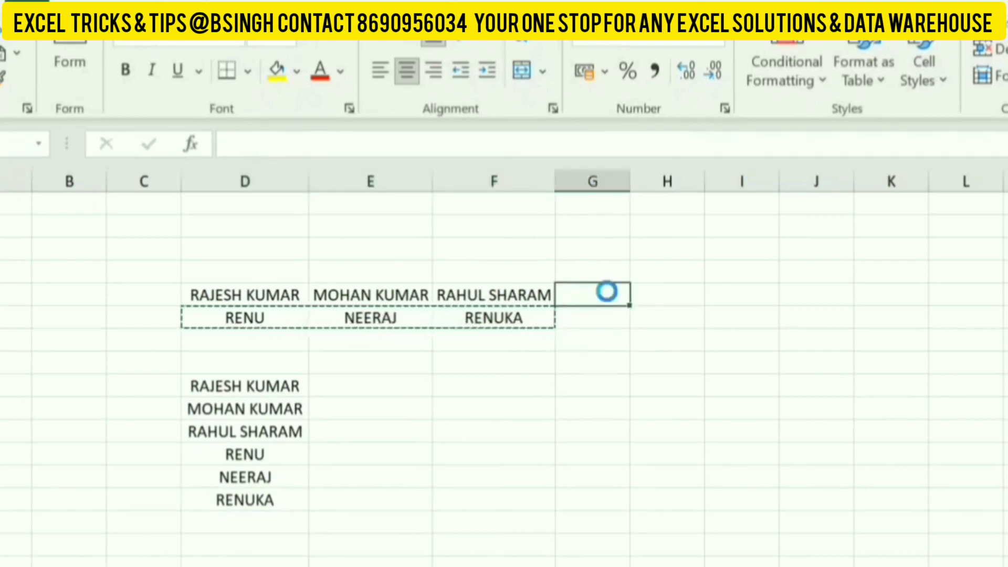
key("ctrl+v")
key("ctrl+z")
left_click(254, 387)
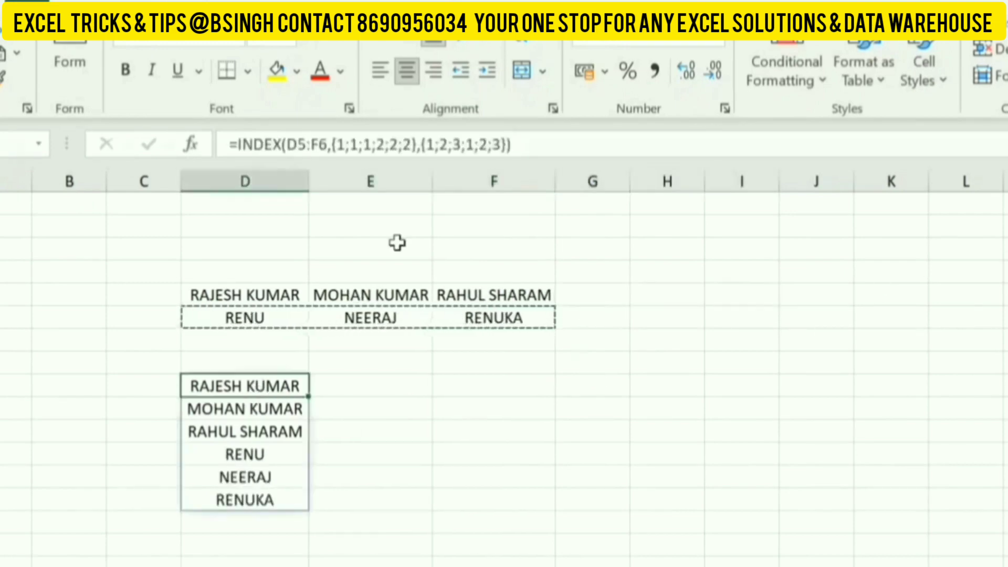
left_click(352, 144)
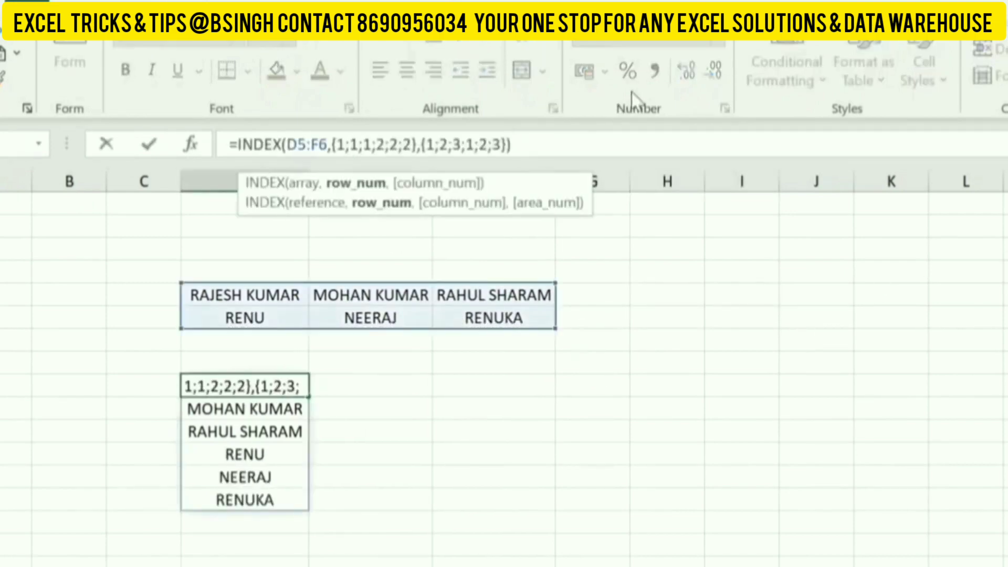
Step: Change the row array's semicolons to commas, making it {1,1,1,2,2,2}
key("BackSpace")
type(",")
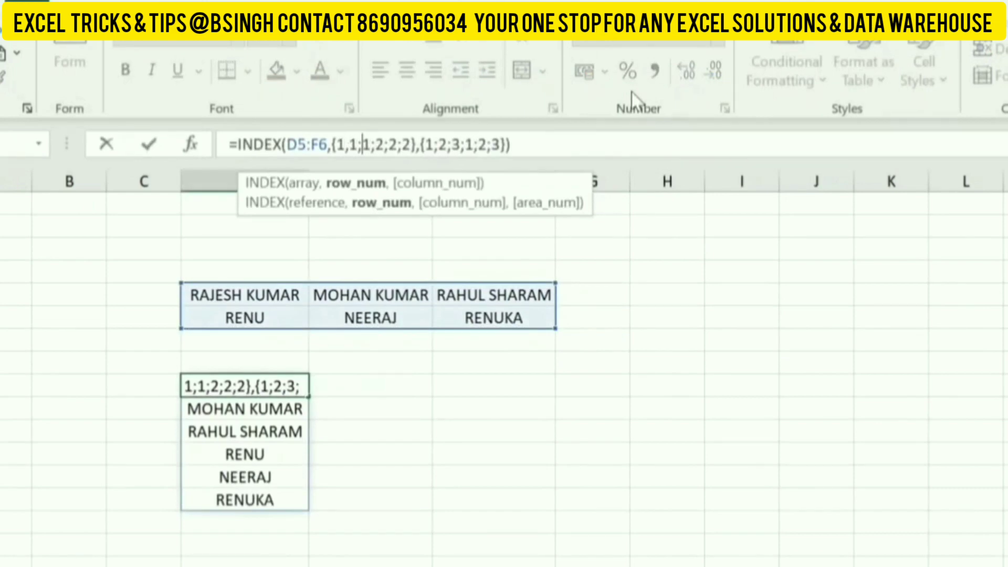
key("BackSpace")
type(",")
key("BackSpace")
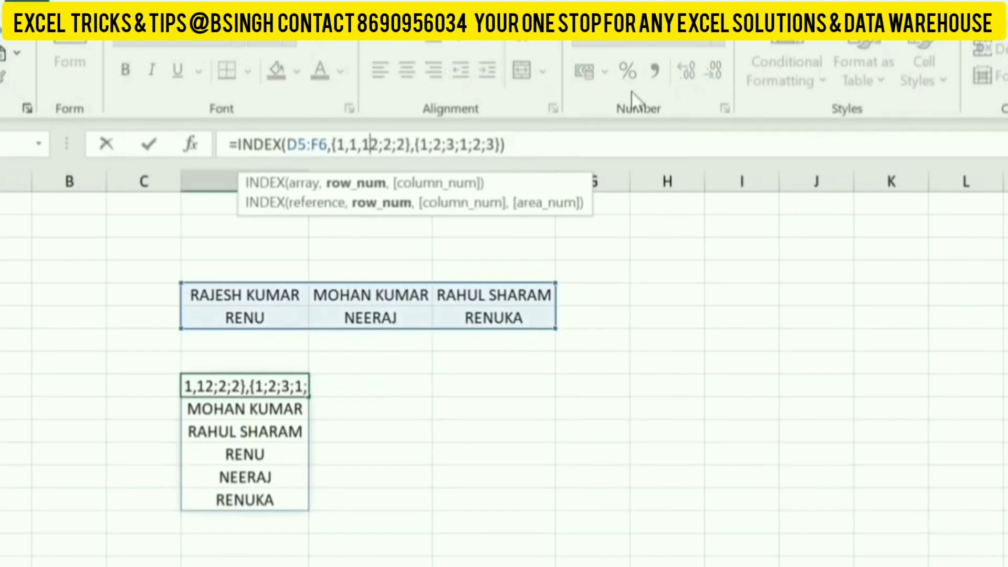
type(",")
key("BackSpace")
type(",2,")
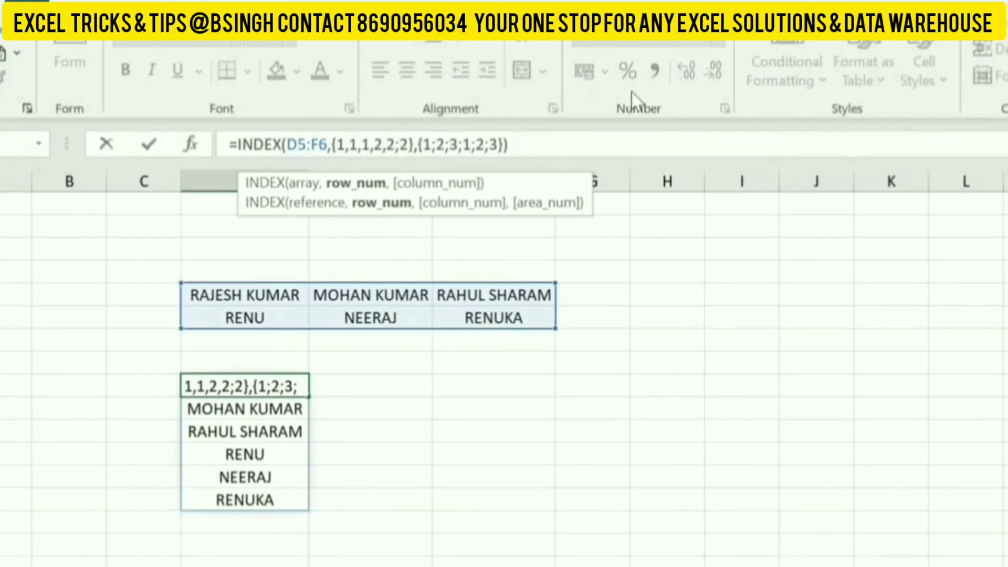
key("BackSpace")
type(",")
Step: Change the column array to {1,2,3,1,2,3} and enter it so names spill across D8:I8
key("Right")
key("Right")
key("Right")
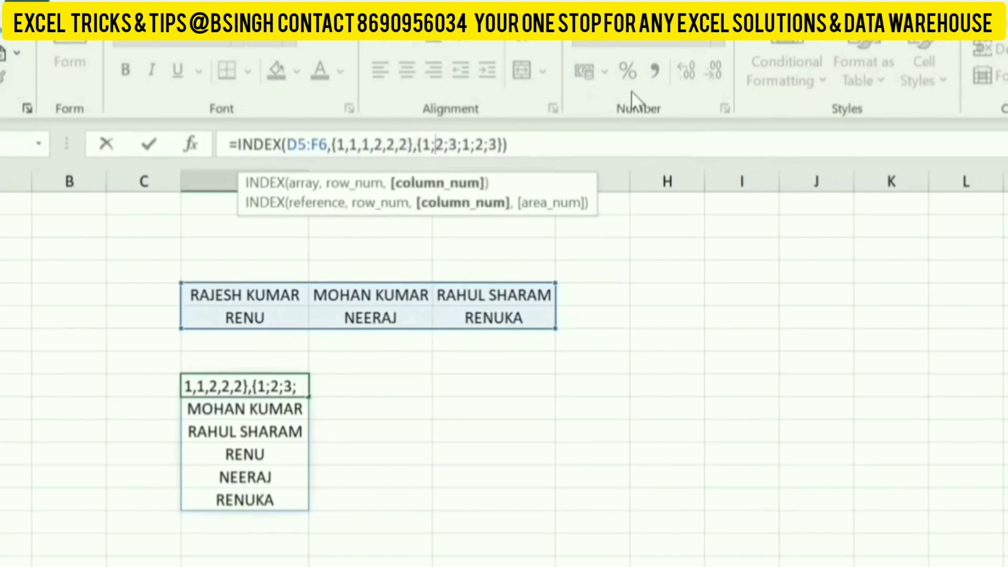
key("BackSpace")
type(",")
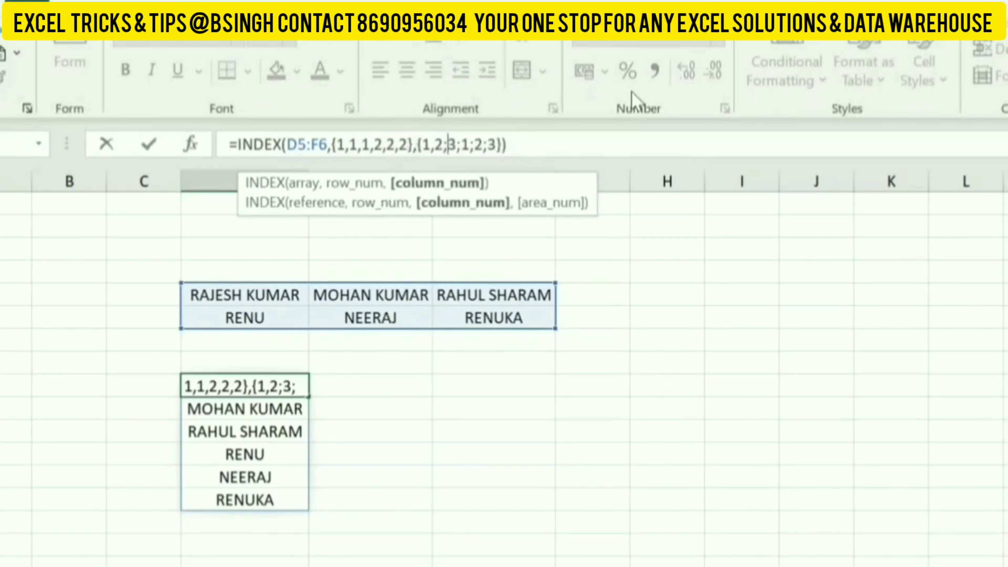
key("BackSpace")
type(",")
key("Right")
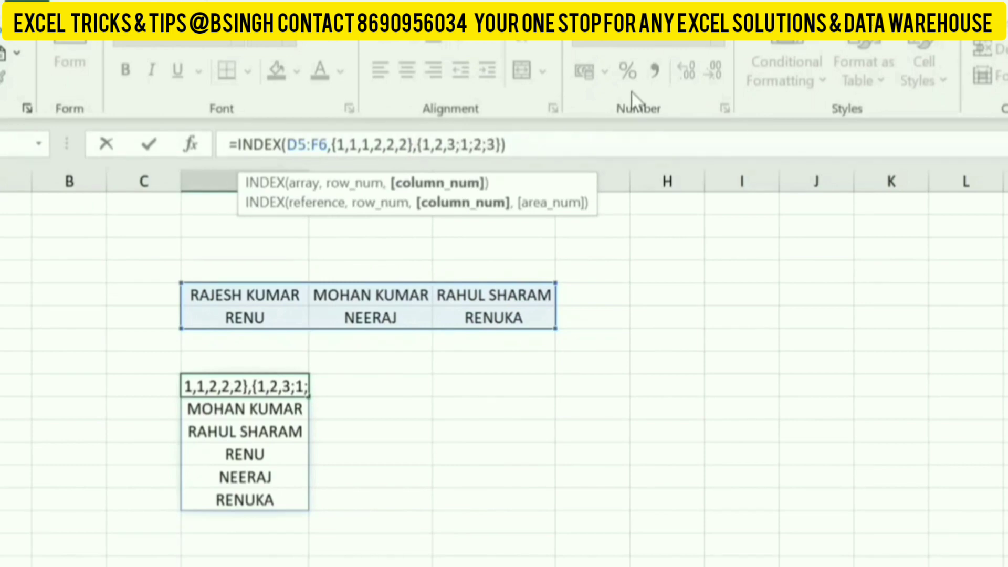
key("BackSpace")
type(",")
key("Right")
key("BackSpace")
type(",")
key("Right")
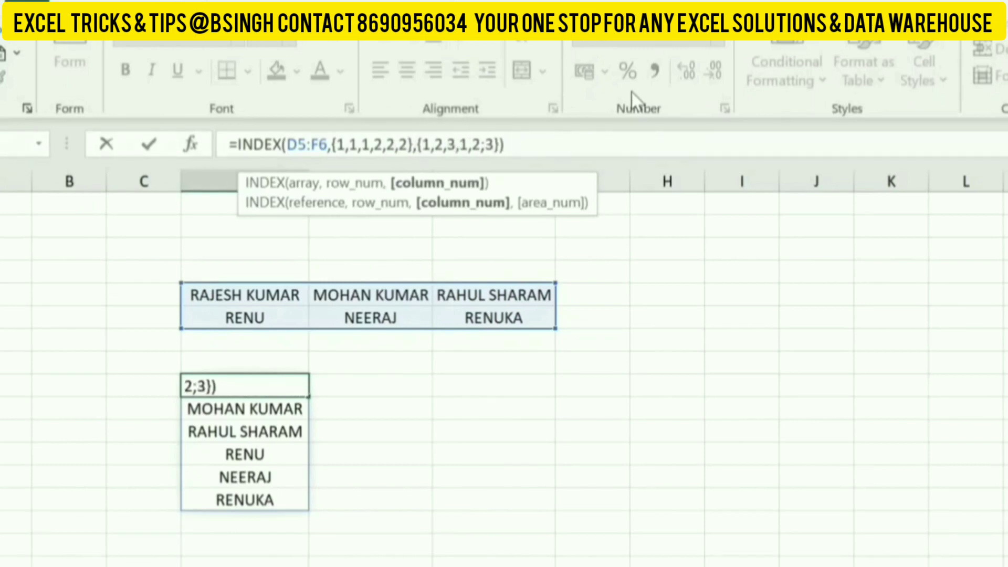
key("Delete")
type(",")
key("Return")
left_click(236, 390)
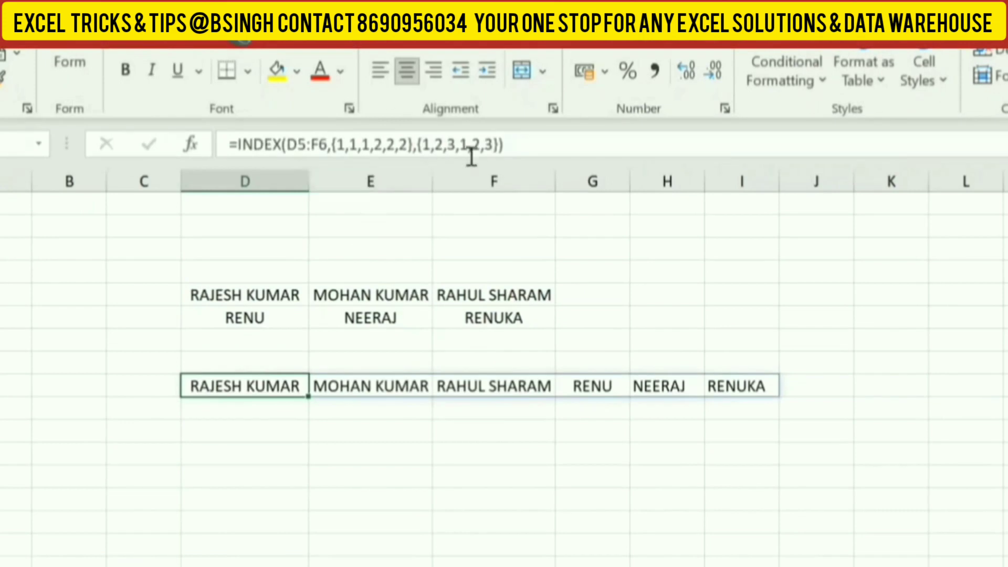
Step: Rewrite D8 as =INDEX(D5:F6,{1;2;1;2;1;2},{1,2,3}) to repeat the table three times down D8:F13
left_click(351, 141)
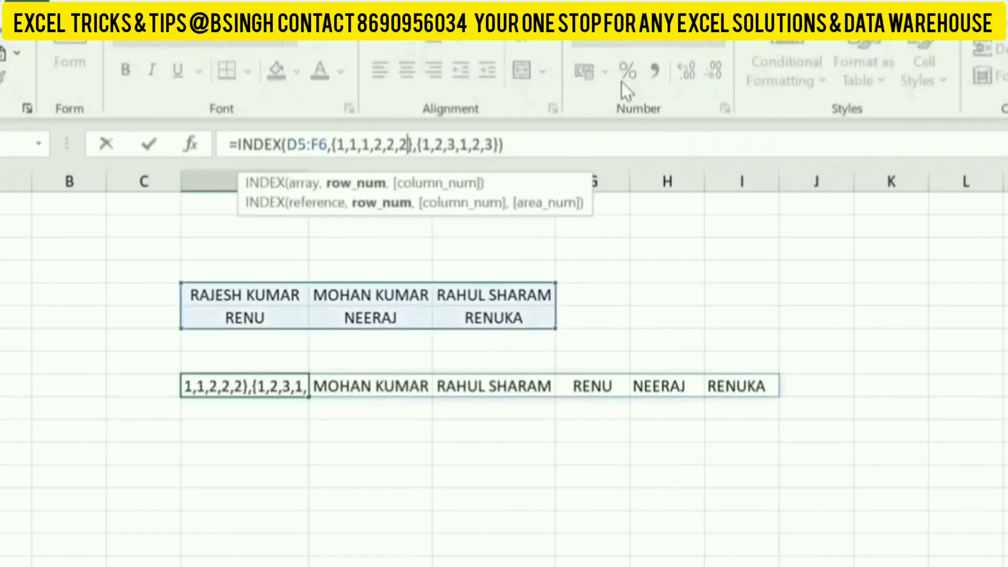
key("BackSpace")
key("BackSpace")
key("BackSpace")
key("BackSpace")
key("BackSpace")
key("BackSpace")
key("BackSpace")
key("BackSpace")
key("BackSpace")
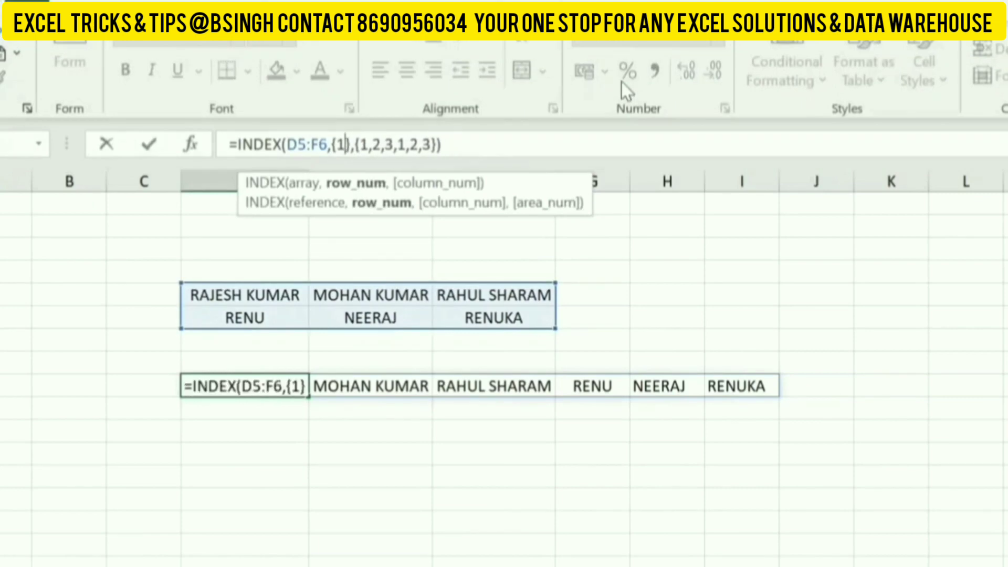
type(";2")
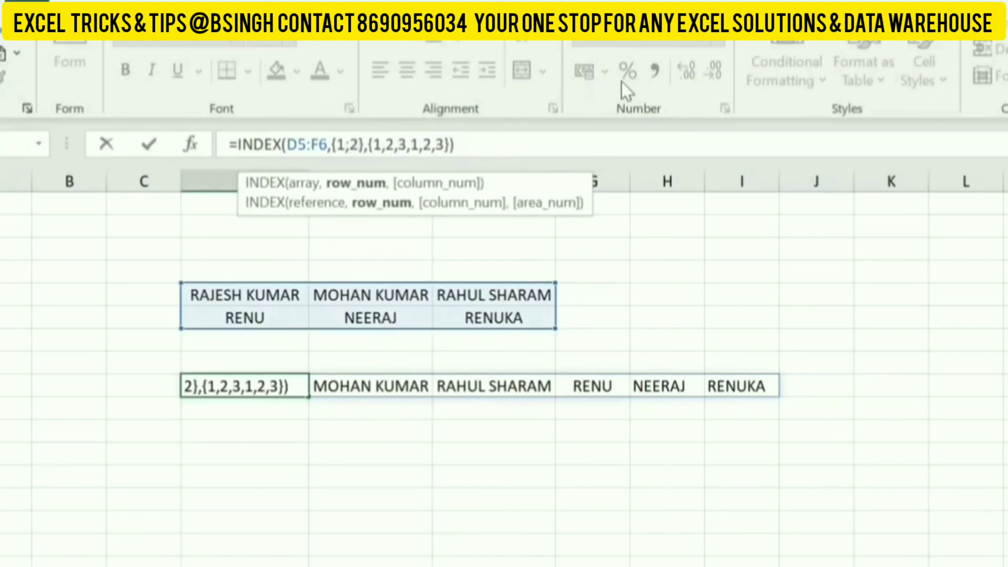
type("1")
key("BackSpace")
type(";1")
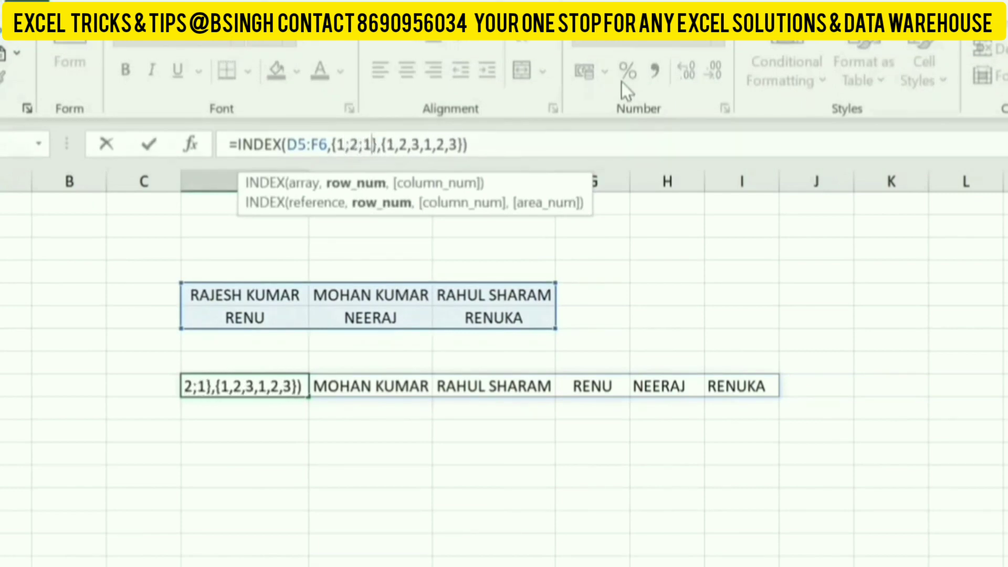
type(";2;1;")
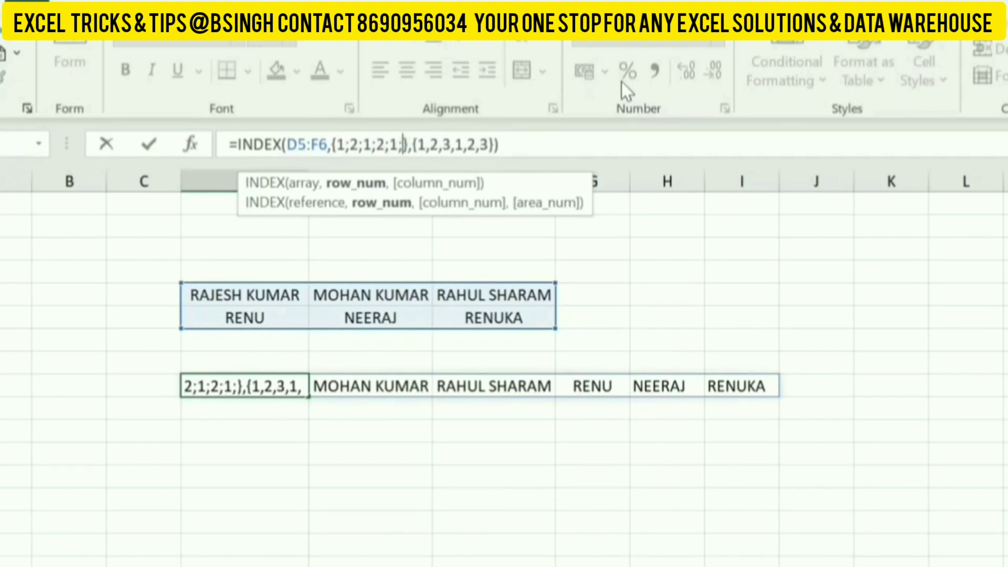
type("2")
key("Right")
key("Right")
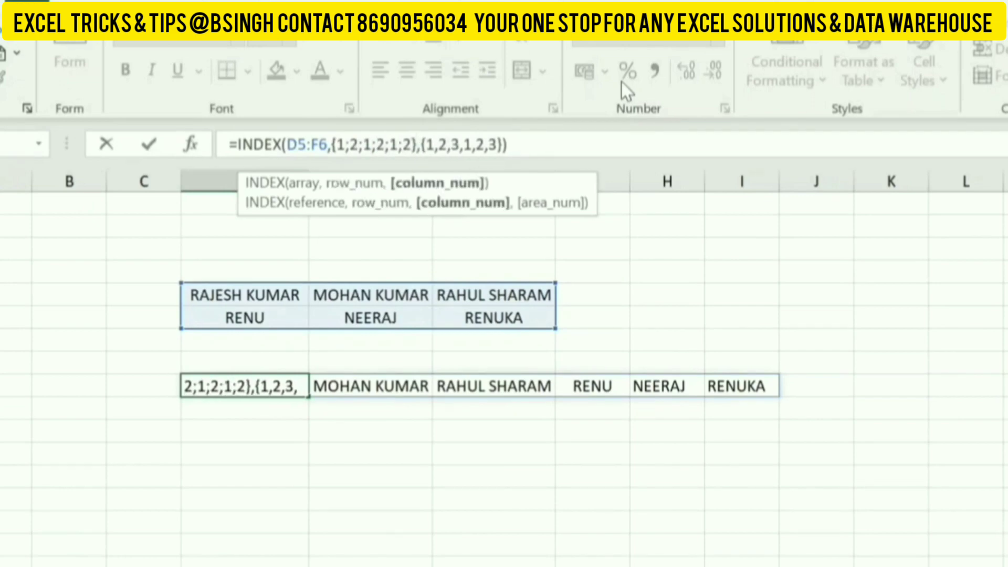
key("Right")
key("Right")
key("Right")
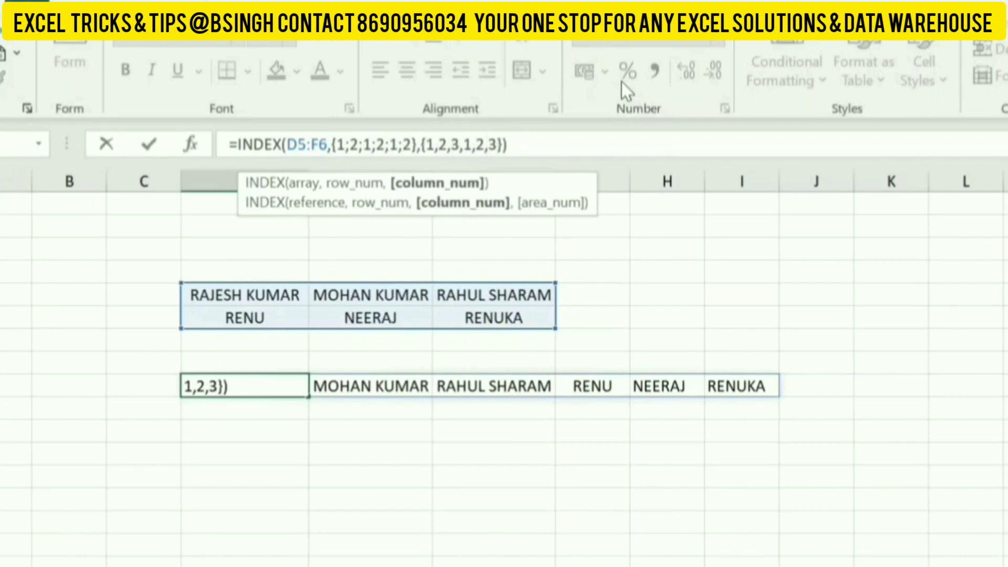
key("BackSpace")
key("BackSpace")
key("BackSpace")
key("BackSpace")
key("BackSpace")
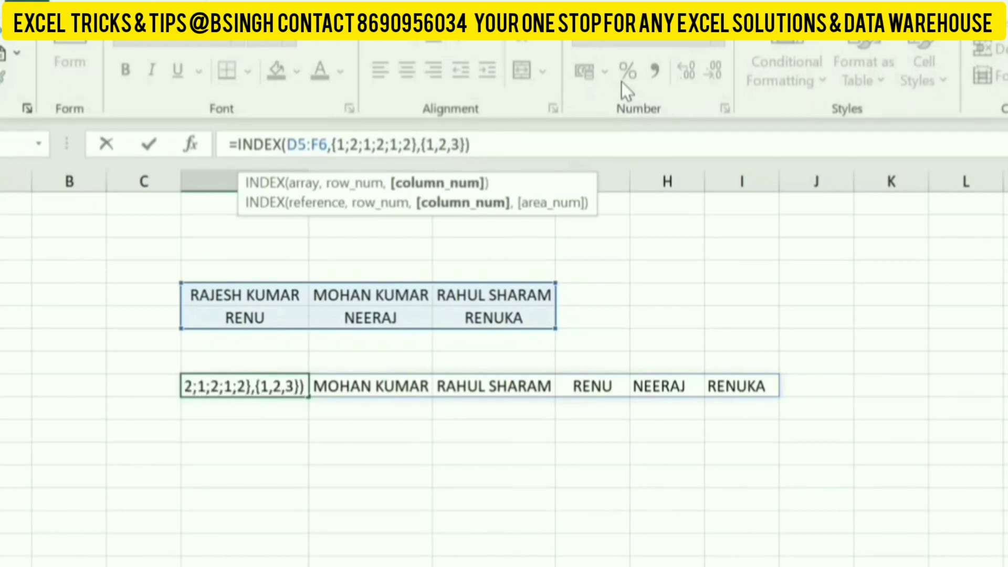
key("Return")
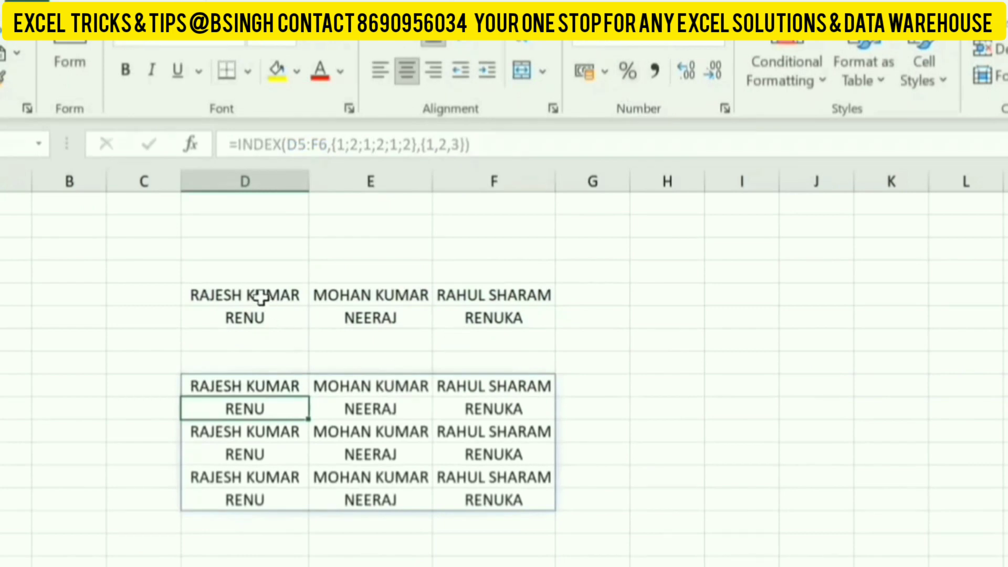
left_click_drag(266, 292, 499, 315)
left_click_drag(273, 386, 400, 405)
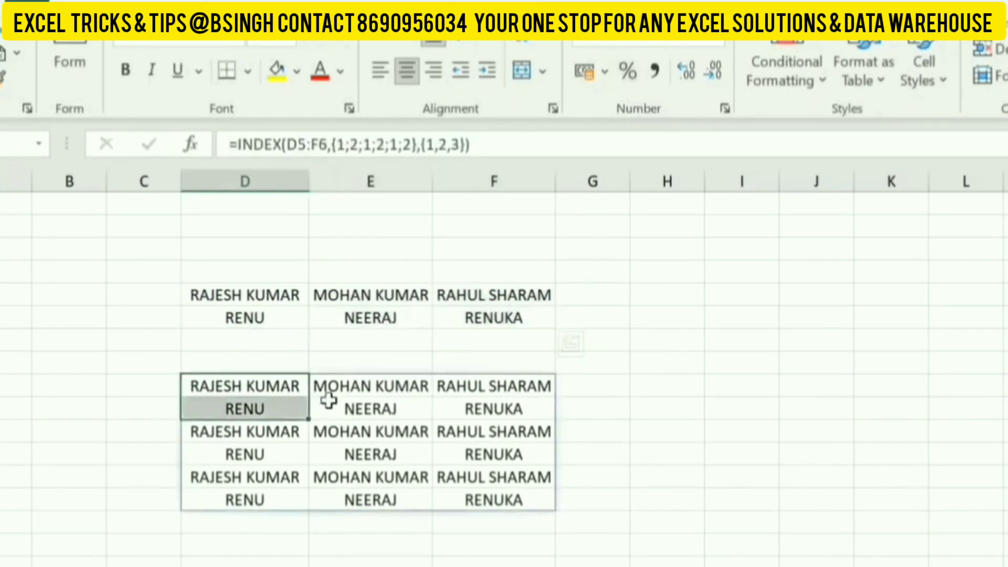
left_click_drag(288, 432, 391, 451)
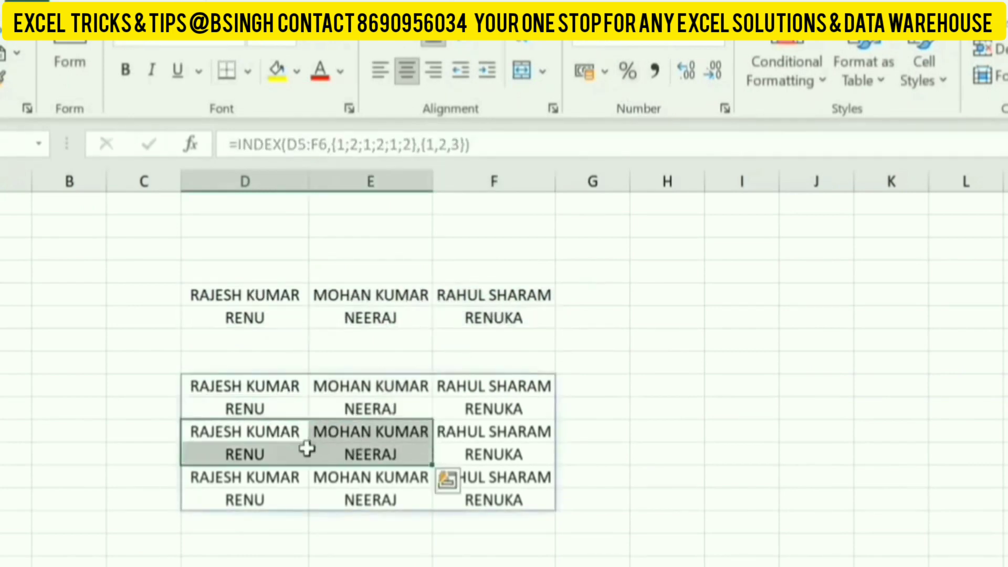
mouse_move(298, 466)
left_mouse_down()
mouse_move(386, 475)
mouse_move(288, 446)
left_mouse_up()
left_click(275, 295)
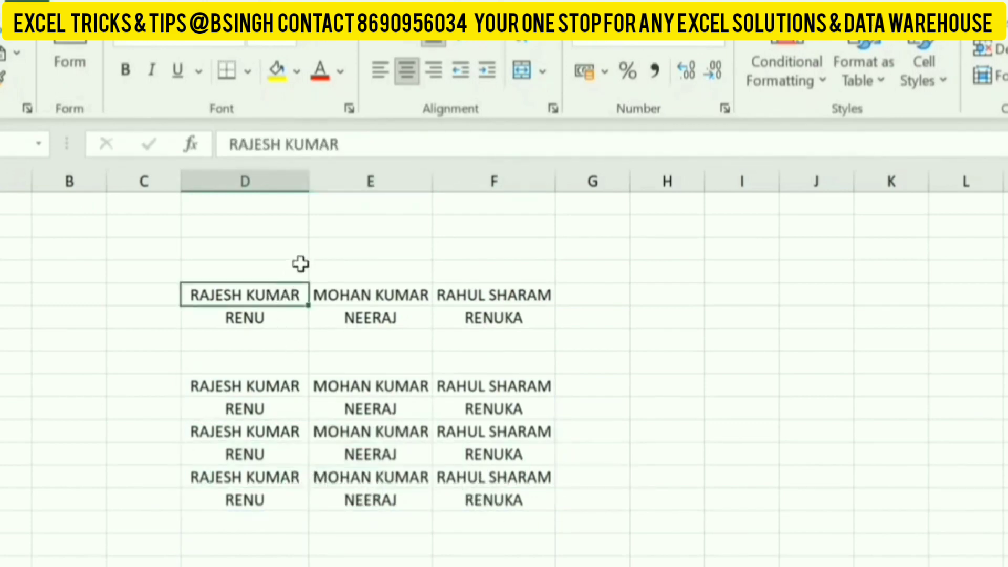
left_click(267, 387)
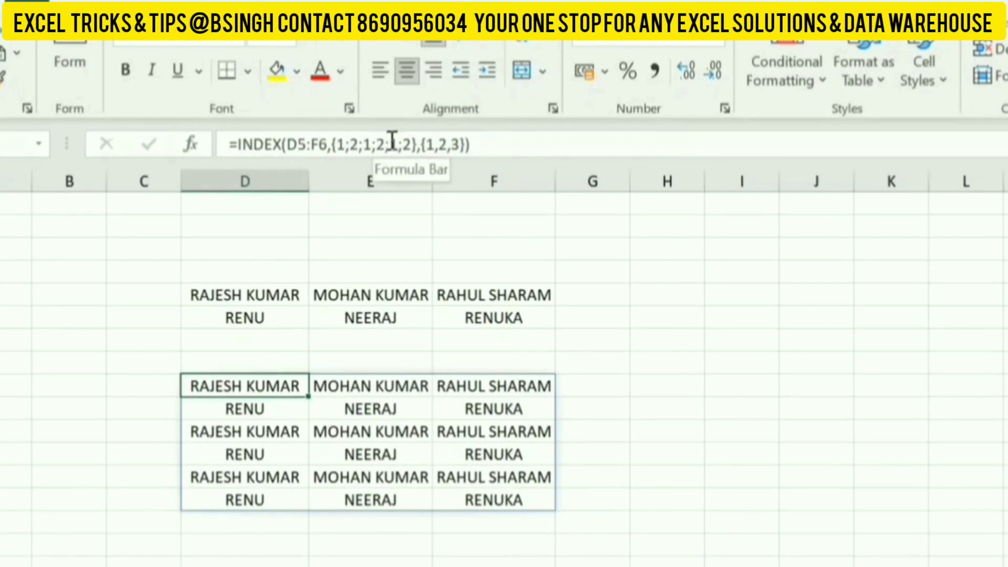
Step: Change the INDEX row array to {1,2,1,2,1,2}
left_click(391, 143)
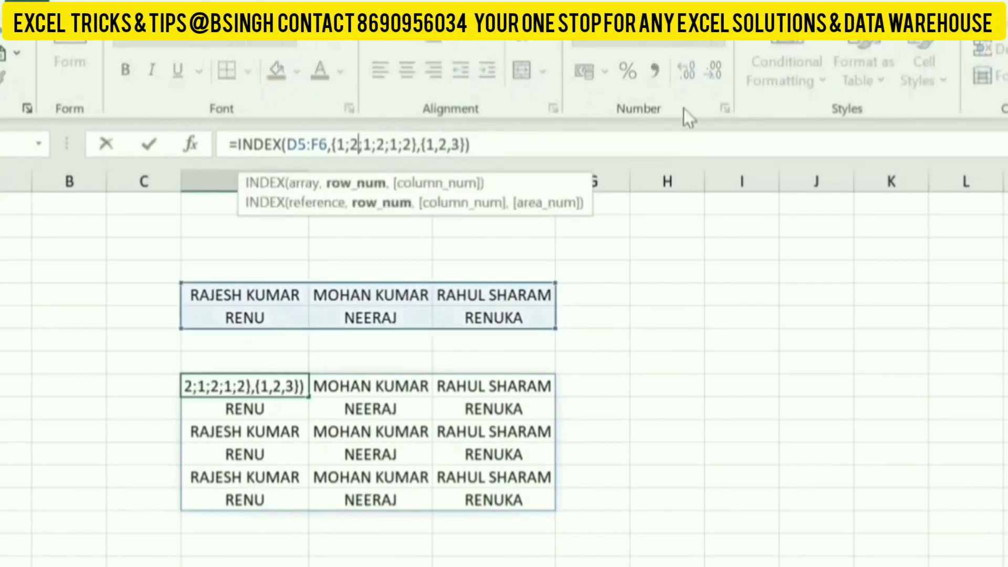
key("BackSpace")
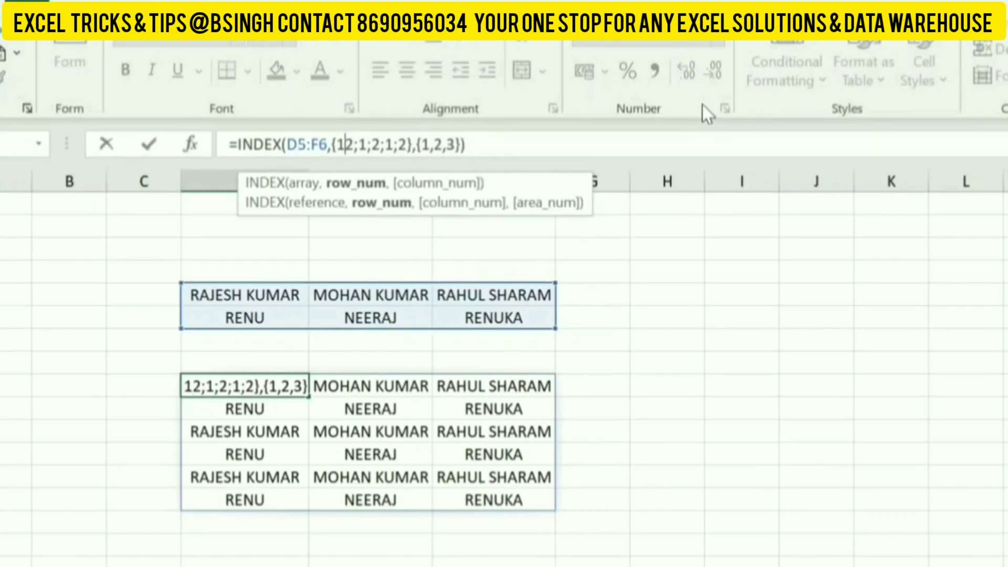
type("2")
key("BackSpace")
key("BackSpace")
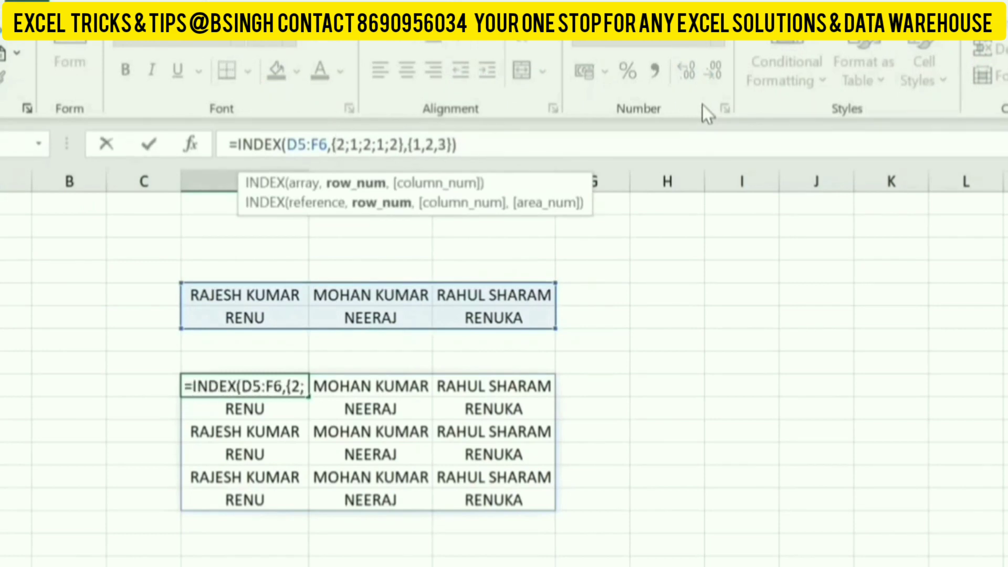
type("1;")
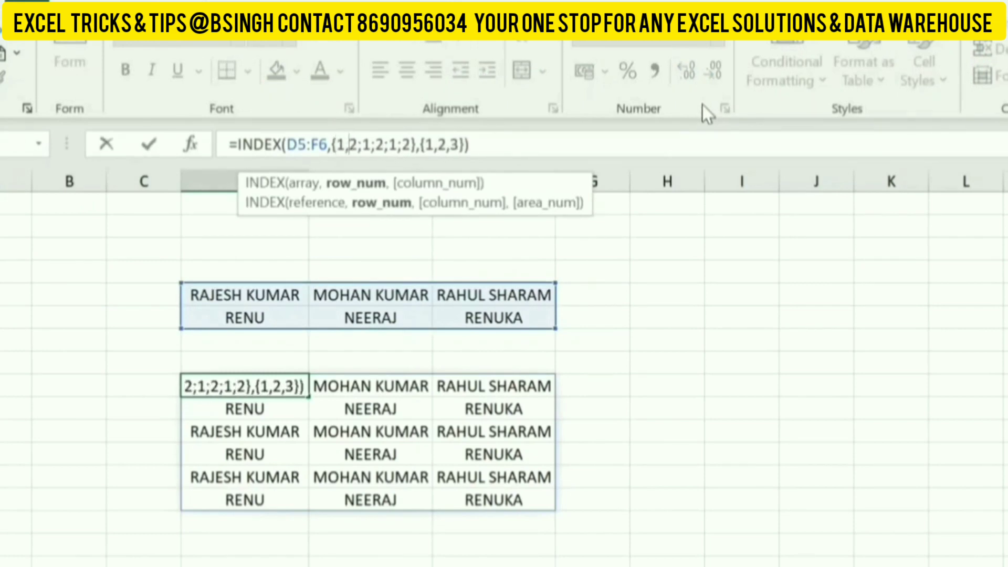
key("BackSpace")
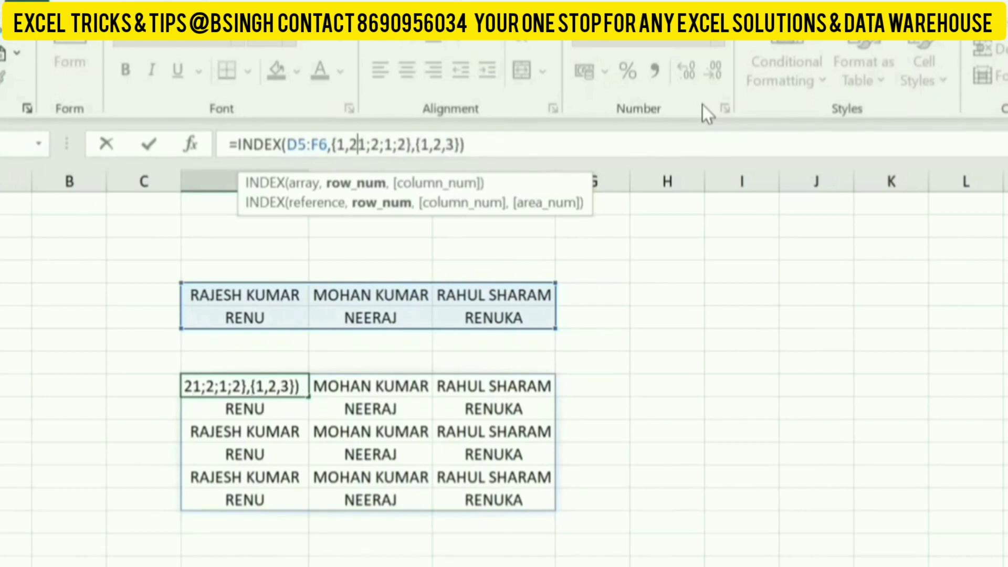
type(",")
key("Delete")
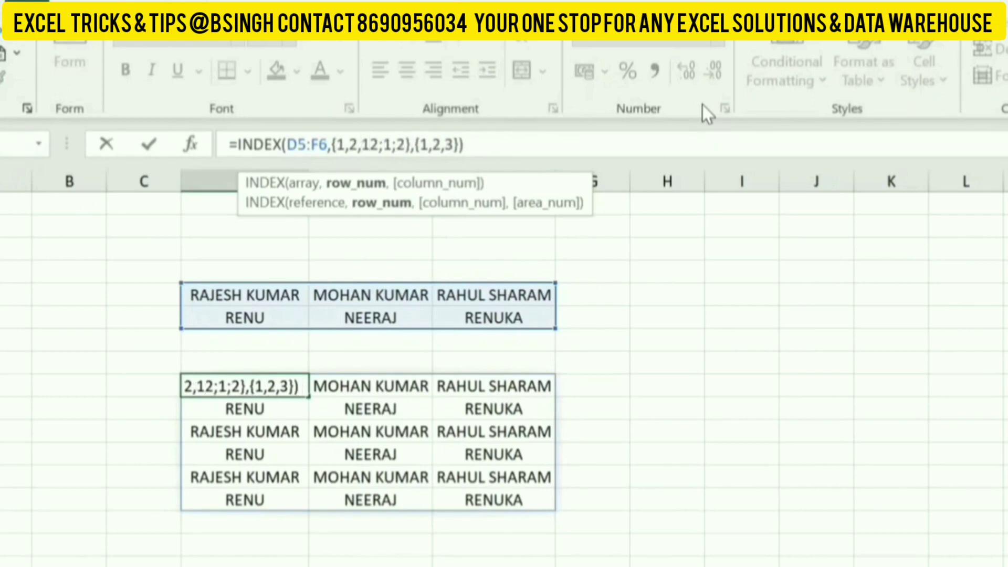
type(",")
key("BackSpace")
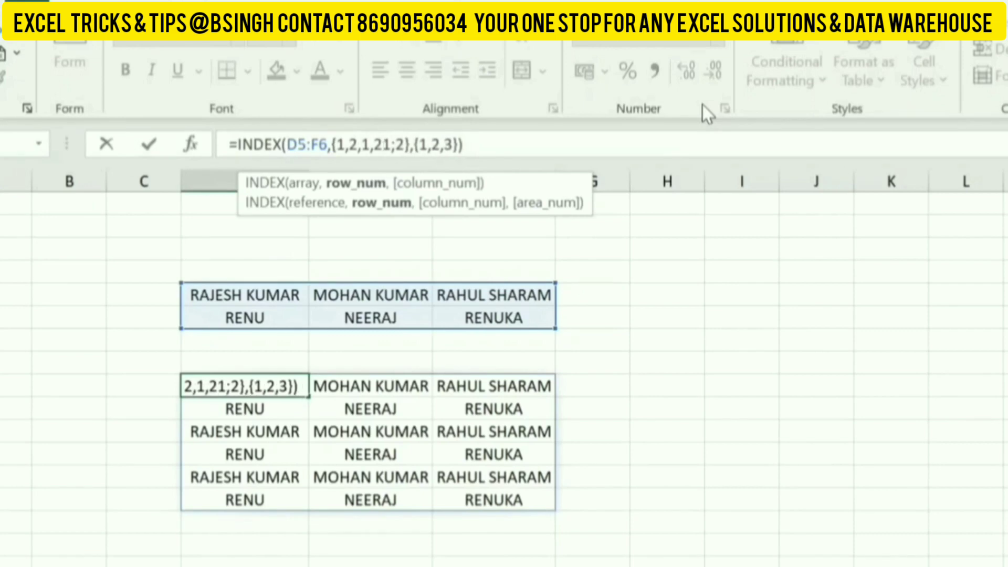
type(",")
key("Right")
key("BackSpace")
type(",")
Step: Change the column array to {1;2;3} and enter the formula, spilling names across D8:I10
key("Right")
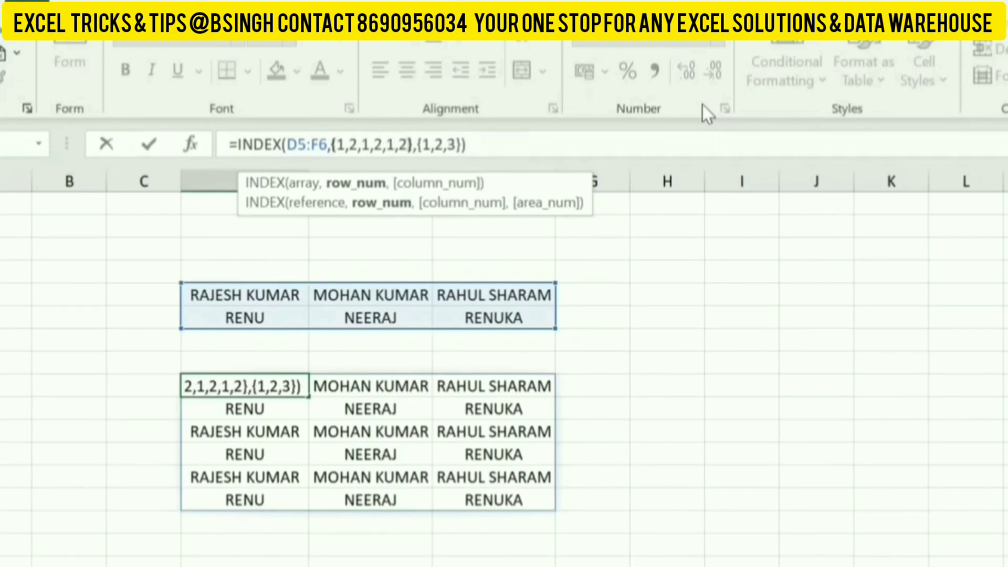
key("Right")
key("Right")
key("BackSpace")
type(";")
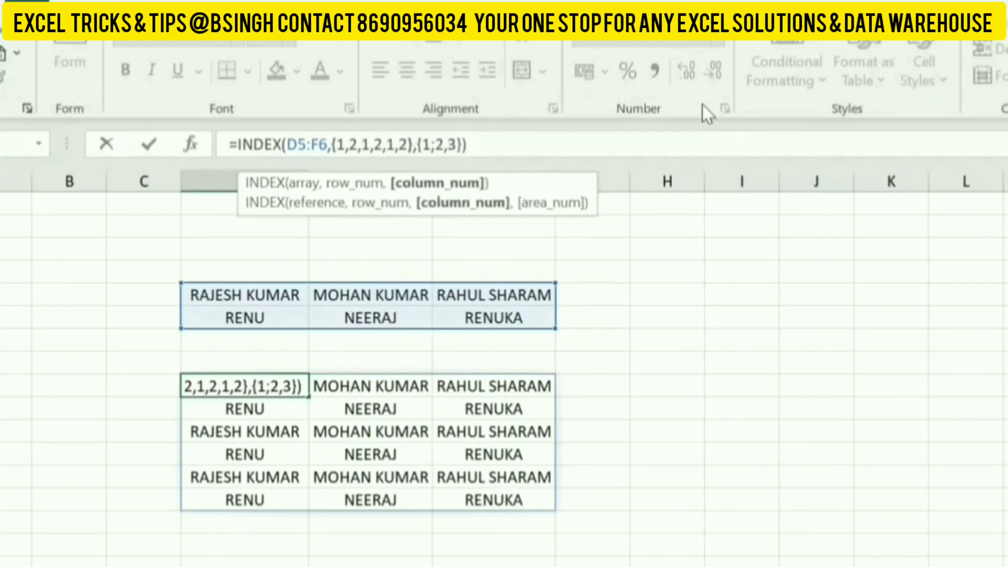
key("BackSpace")
type(";")
key("Return")
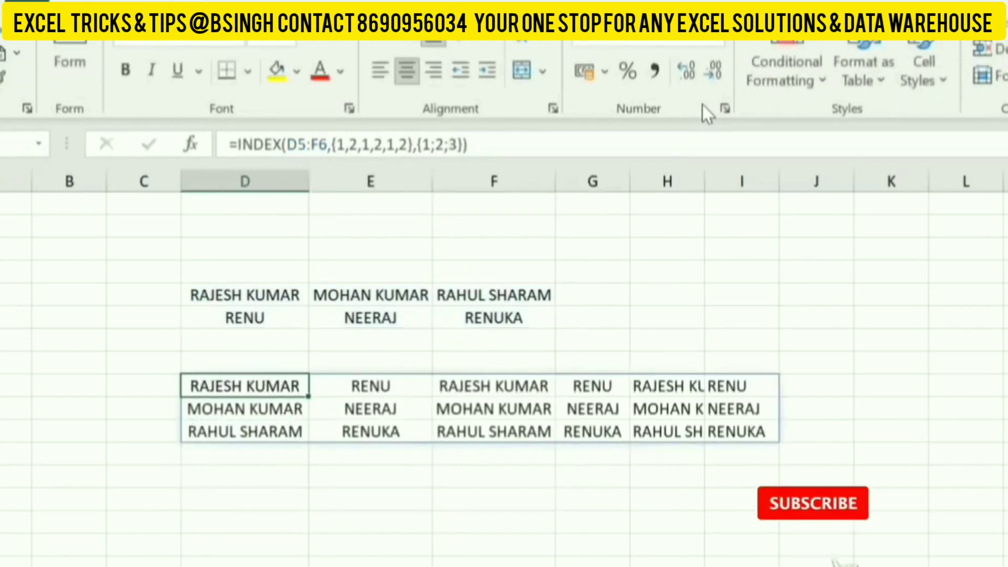
Step: Autofit columns I and H so the spilled full names fit
left_click(272, 297)
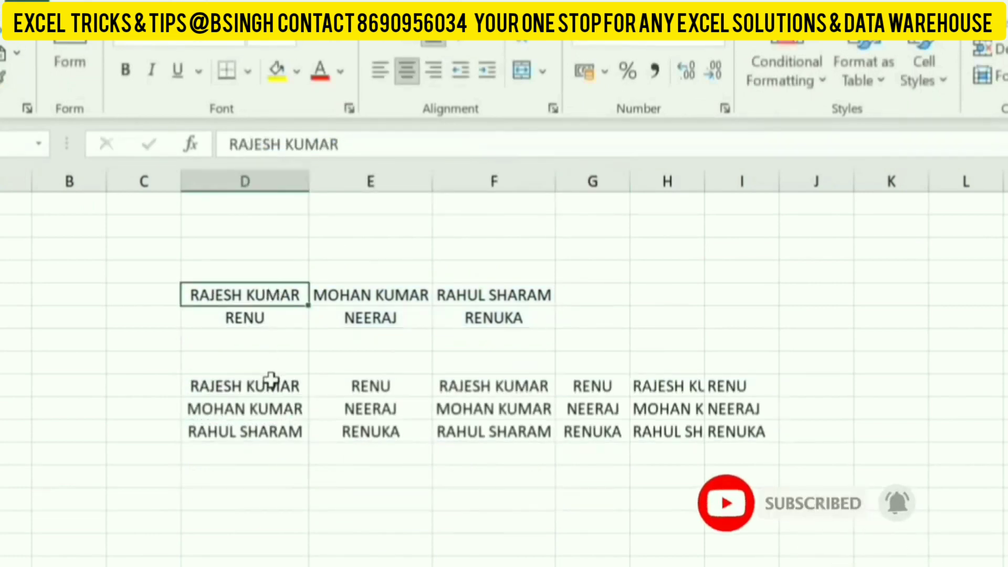
left_click_drag(295, 294, 454, 288)
left_click_drag(272, 393, 273, 433)
left_click(290, 319)
left_click_drag(291, 319, 396, 332)
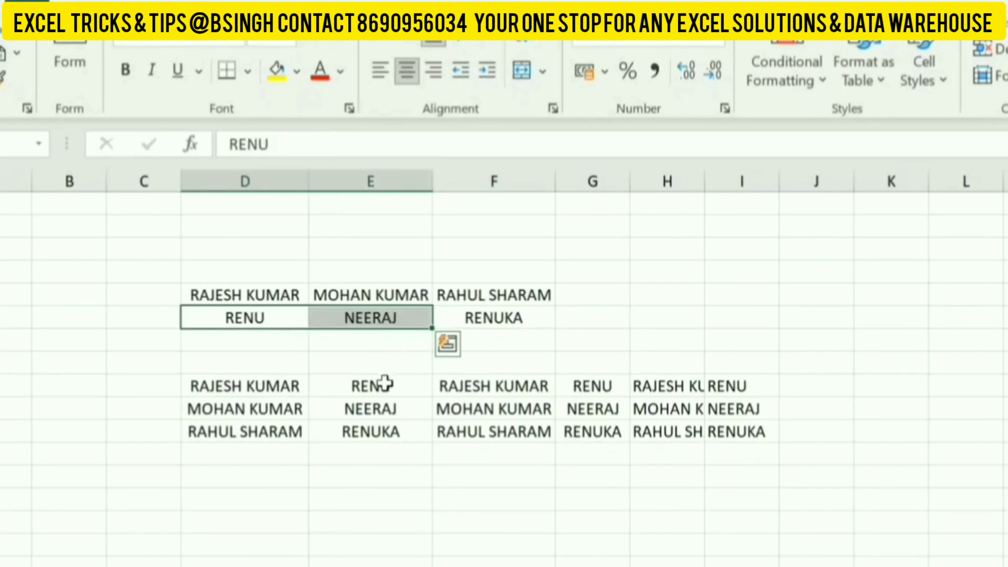
left_click_drag(385, 386, 387, 432)
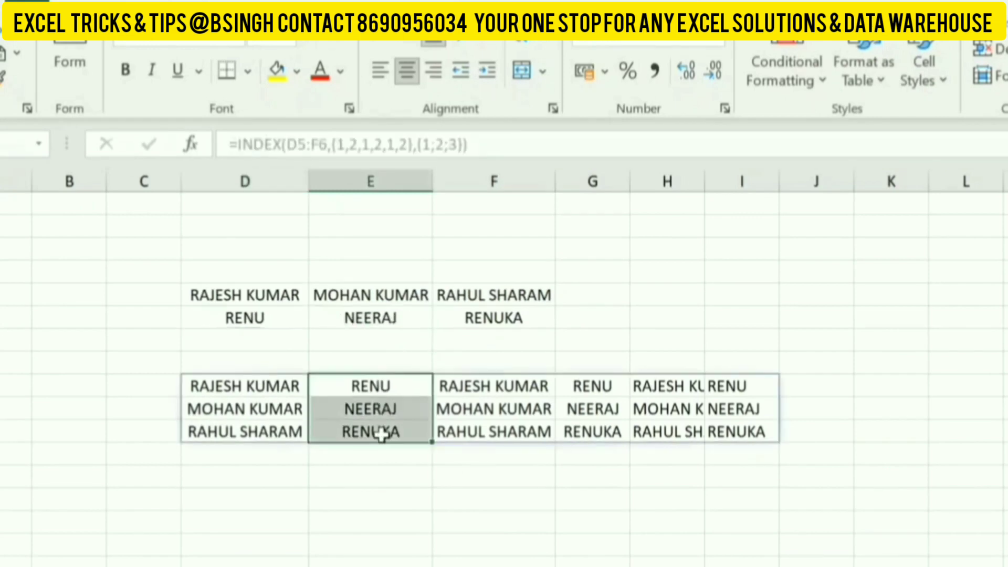
double_click(777, 179)
double_click(704, 181)
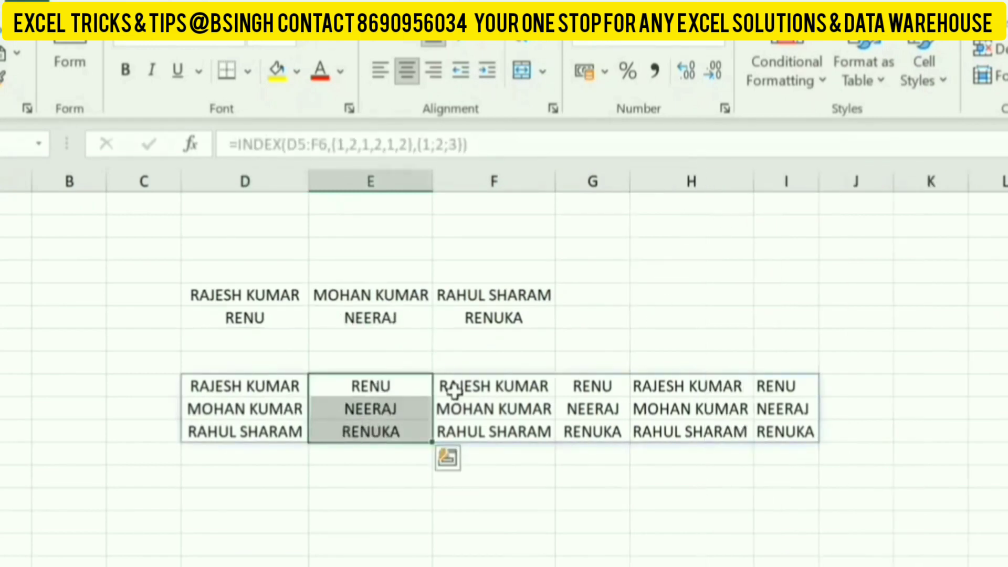
left_click_drag(257, 387, 252, 432)
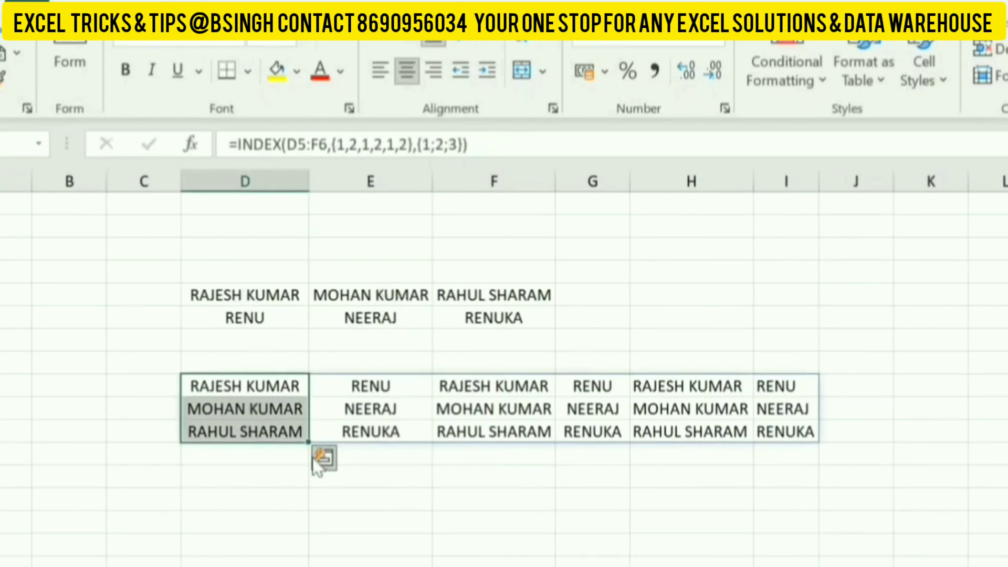
Step: Copy the original names table D5:F6
left_click(294, 295)
left_click_drag(293, 295, 466, 312)
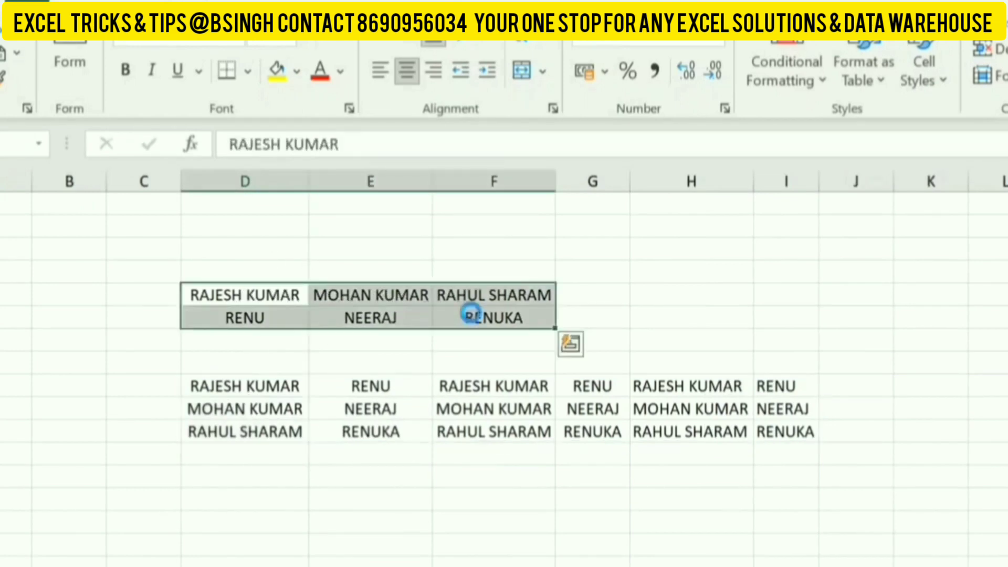
key("ctrl+c")
Step: Paste the copied names table transposed into an empty cell below
left_click(274, 550)
right_click(274, 550)
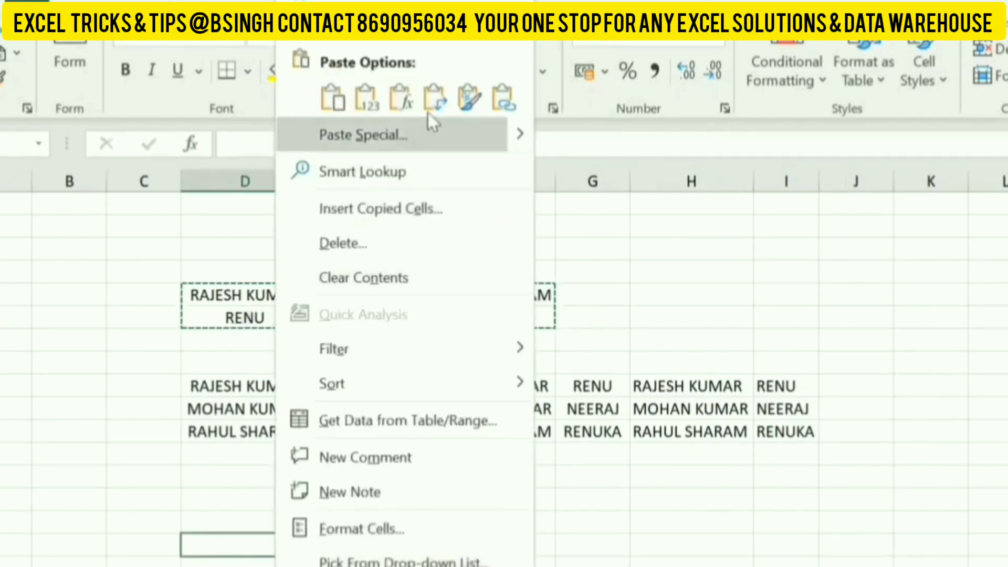
left_click(424, 98)
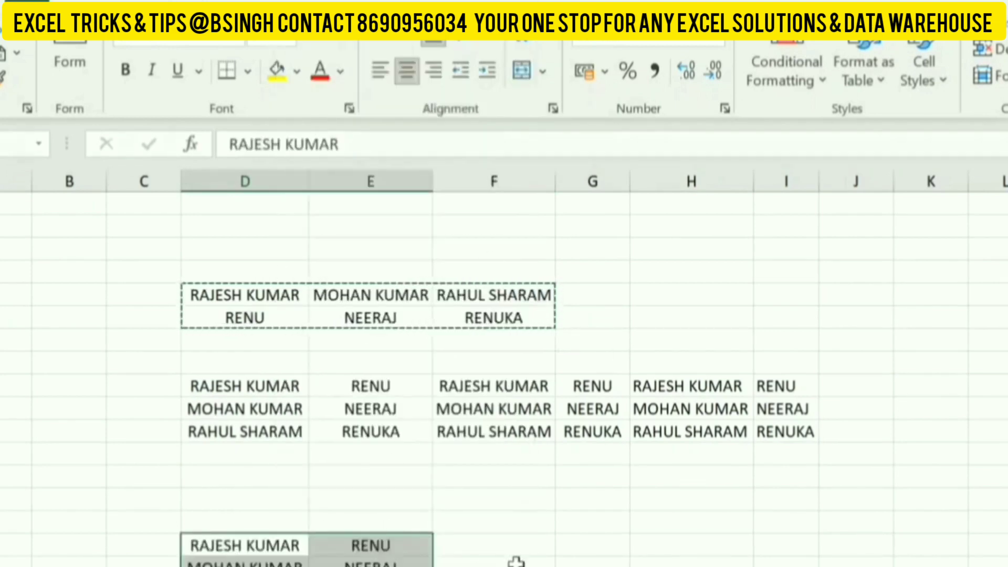
Step: Delete the transposed copy and the entire spilled INDEX grid
left_click_drag(288, 387, 333, 408)
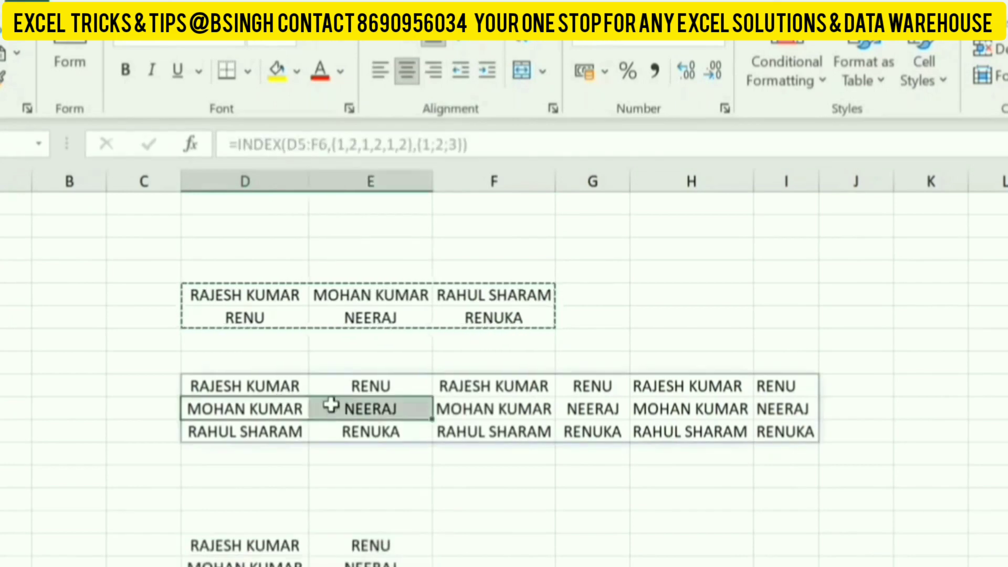
mouse_move(270, 386)
left_mouse_down()
mouse_move(367, 414)
mouse_move(366, 433)
left_mouse_up()
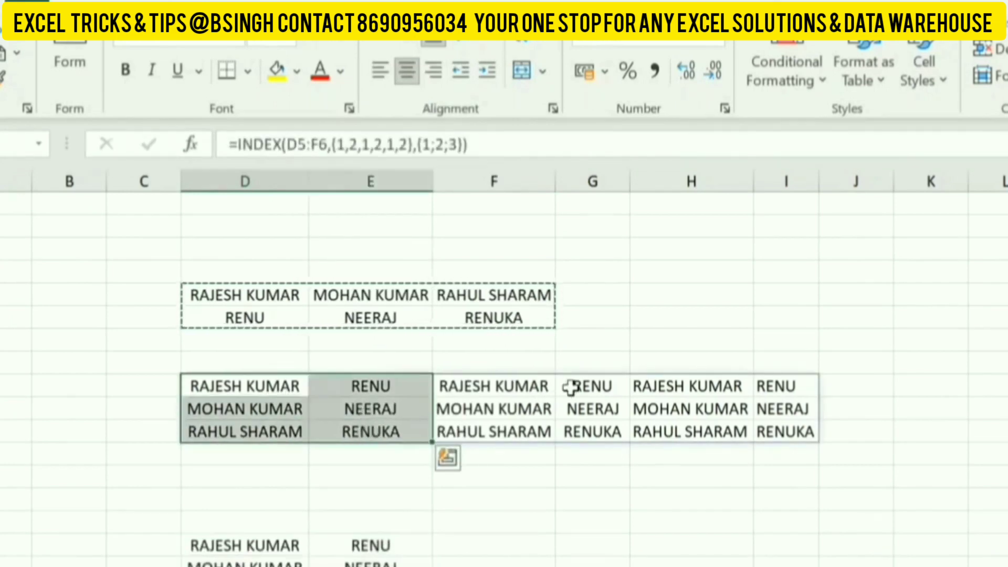
left_click_drag(236, 551, 368, 561)
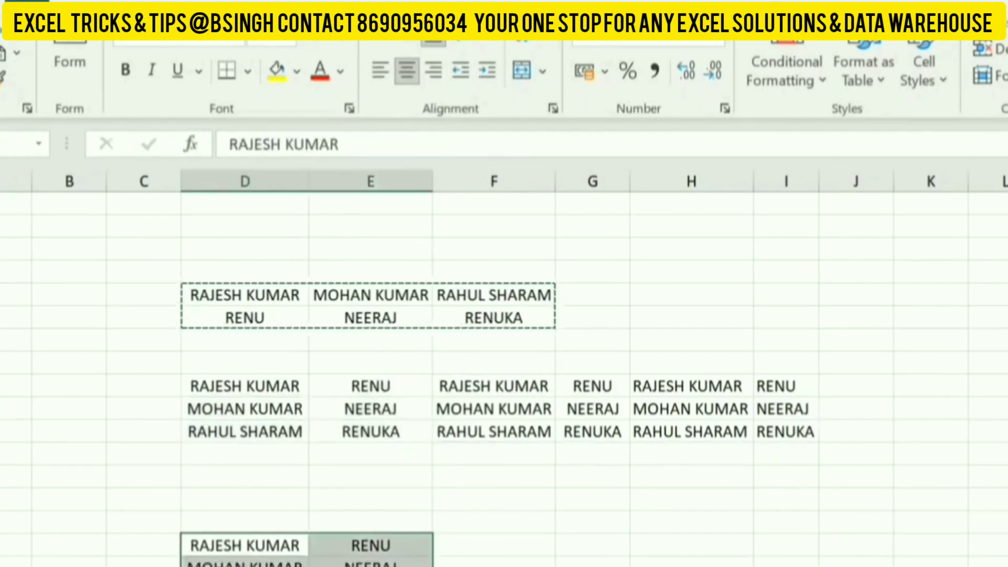
key("Delete")
left_click_drag(285, 391, 764, 432)
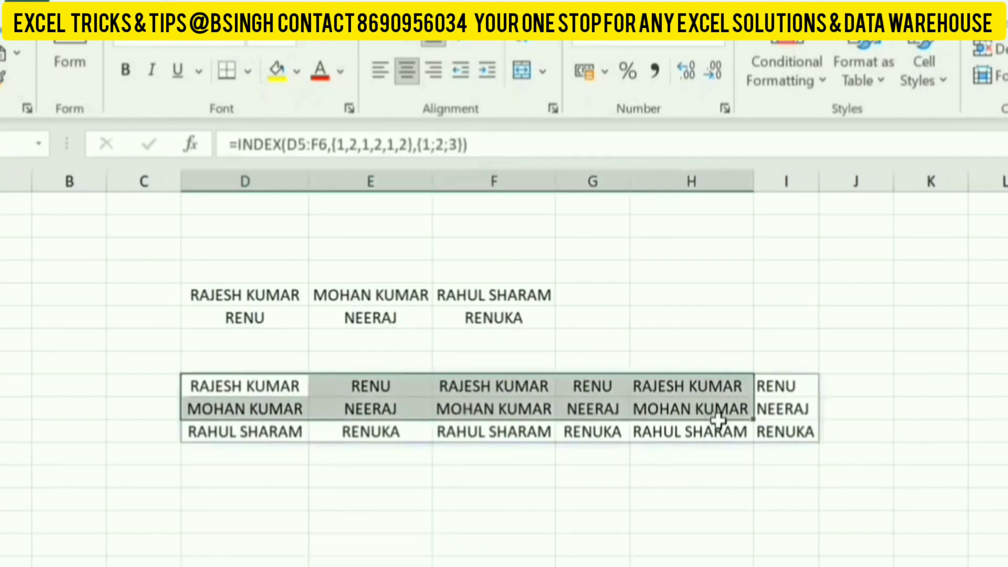
key("Delete")
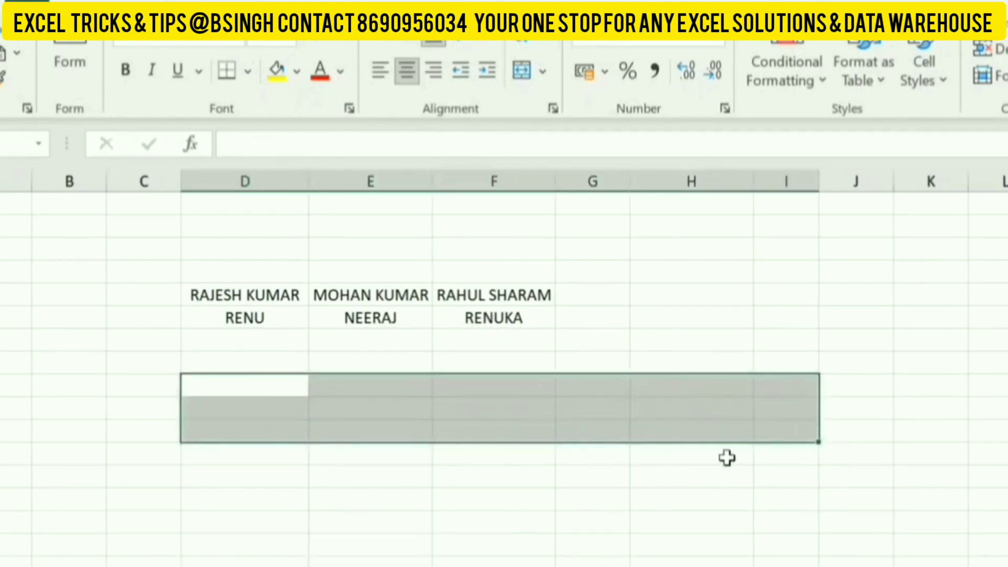
left_click(283, 384)
Step: Enter 2 in F9, G9 and H9
key("Right")
key("Right")
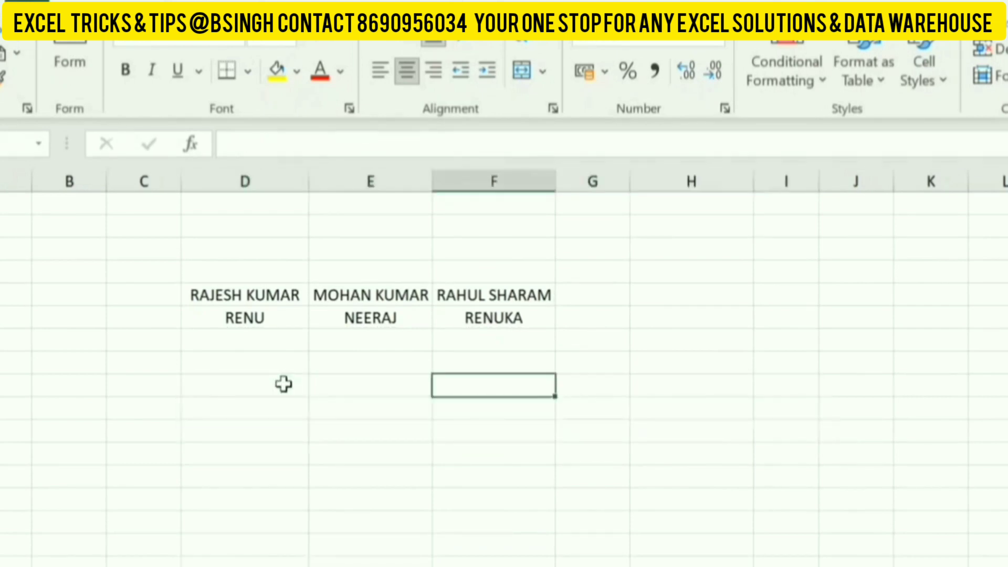
type("2")
key("Tab")
type("2")
key("Tab")
type("2")
key("Return")
Step: Enter 2 down column E below the row, then start =SUM( in J9
key("Left")
type("2")
key("Return")
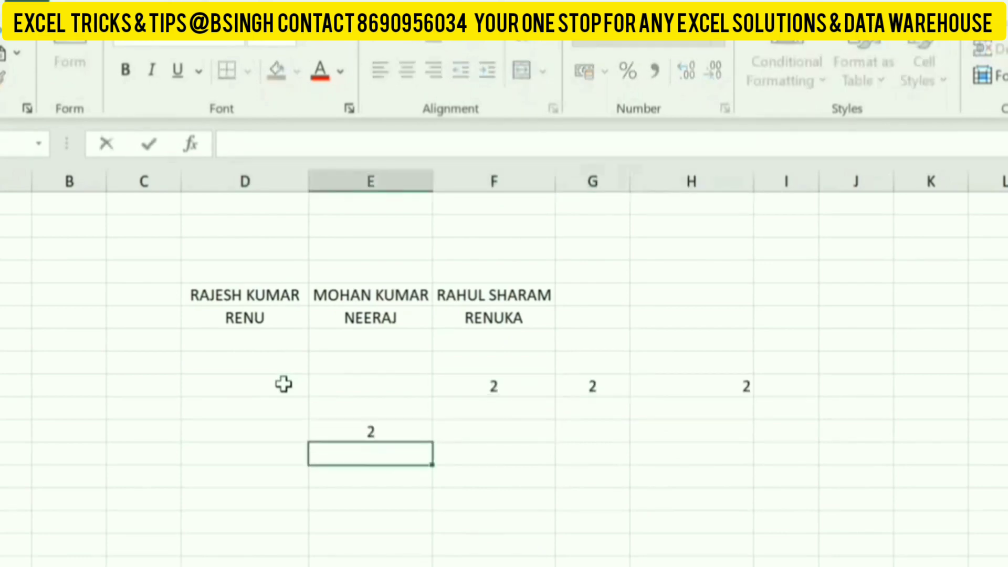
type("2")
key("Return")
type("2")
key("Up")
key("Up")
key("Up")
key("Up")
key("Right")
key("Right")
key("Right")
key("Right")
key("Right")
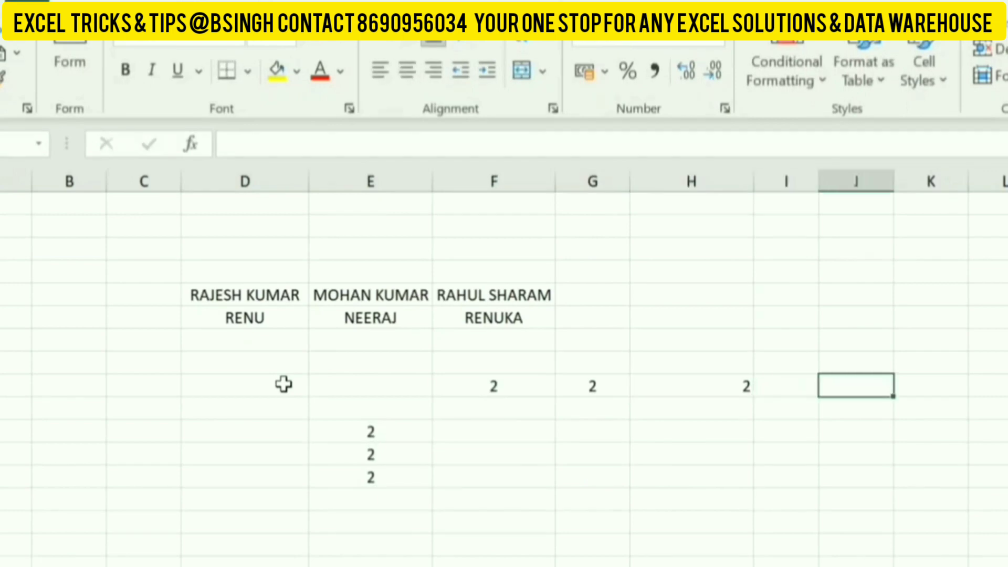
type("=SUM(")
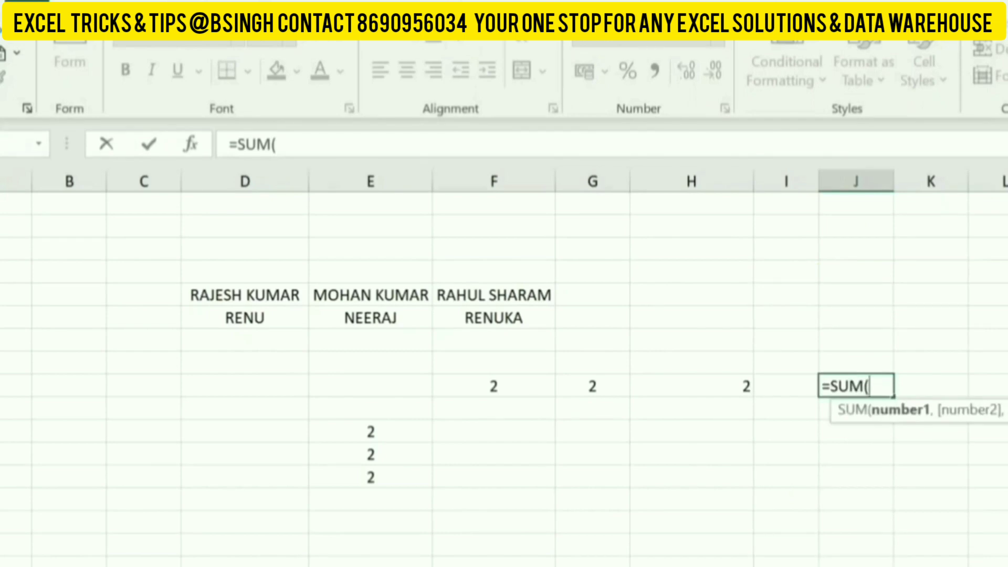
Step: Complete J9 as =SUM(F9:H9), returning 6
key("Left")
key("Left")
key("Left")
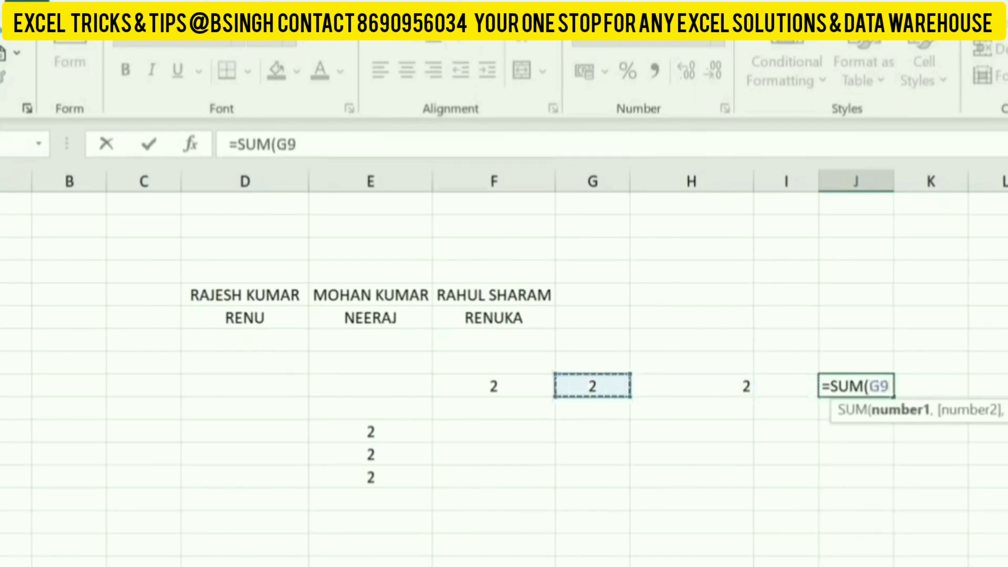
key("Left")
key("shift+Right")
key("shift+Right")
type(")")
key("ctrl+Return")
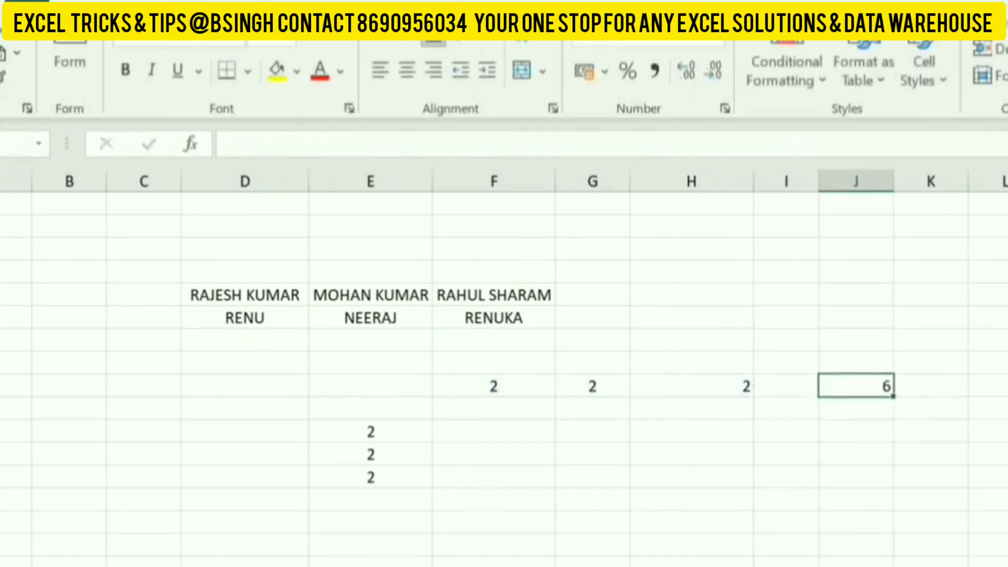
Step: Preview the F9:H9 reference's values with F9, cancel the edit, and select H11
left_click_drag(277, 144, 318, 148)
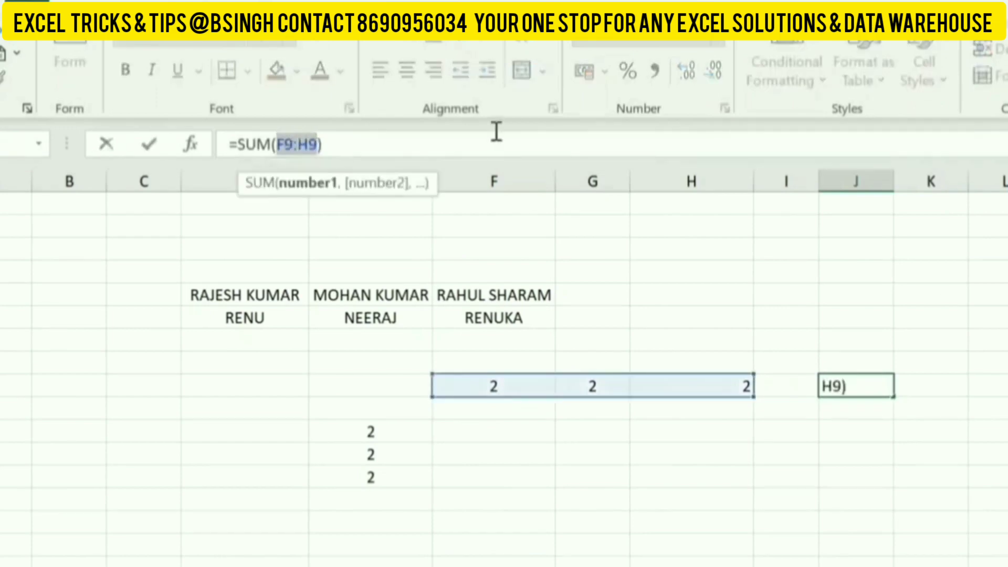
key("F9")
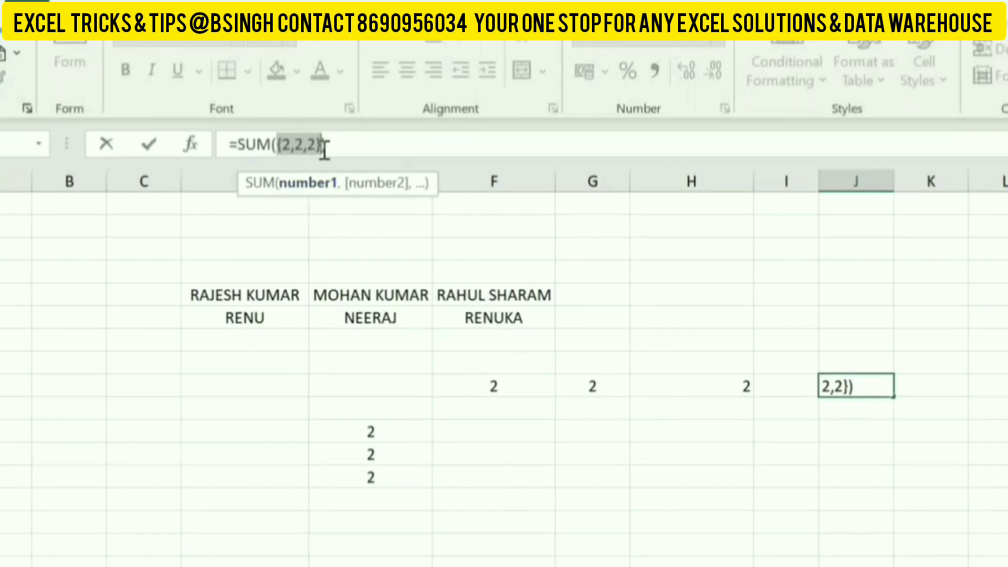
key("Escape")
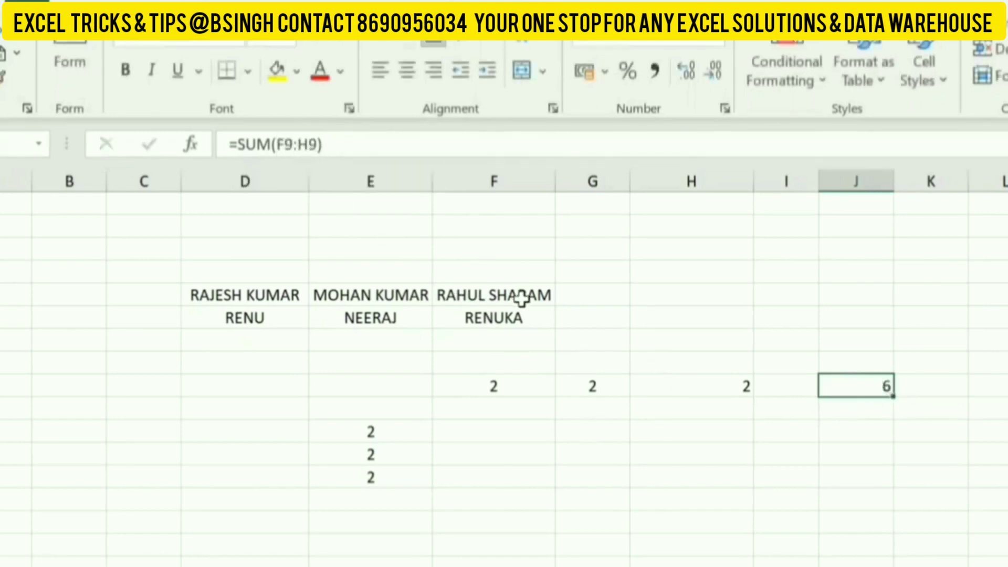
left_click(666, 455)
Step: Enter =SUM(E11:E13) in H12 to total the three test 2s as 6
type("=SUM(")
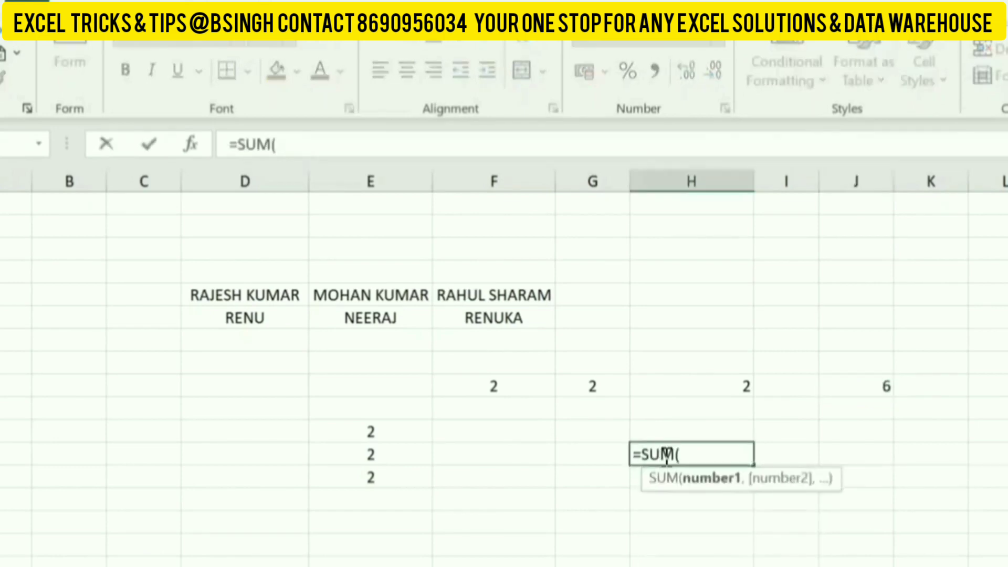
key("Left")
key("Left")
key("Down")
key("Left")
key("Left")
key("Up")
key("Right")
key("shift+Down")
key("shift+Down")
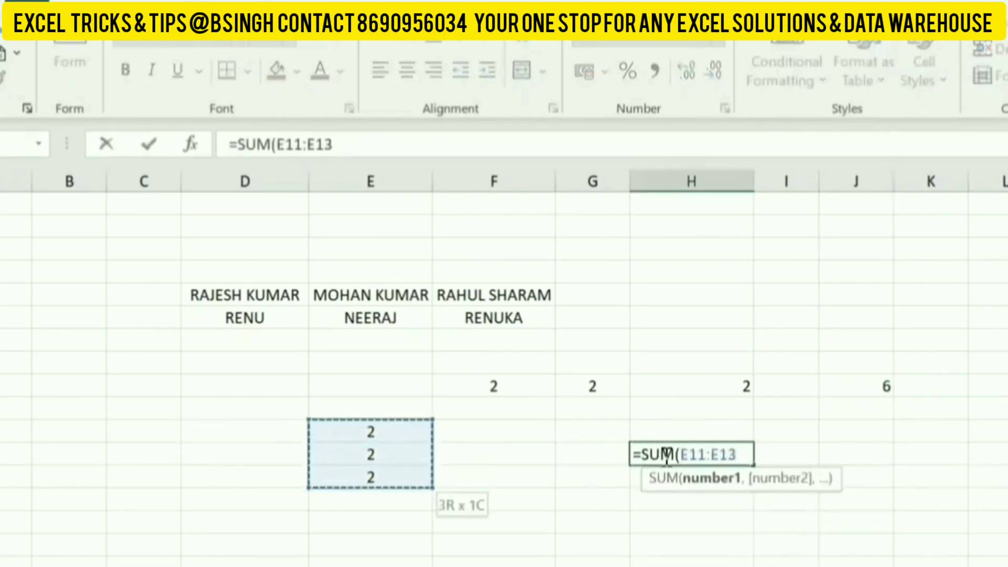
type(")")
Step: Preview the E11:E13 reference evaluated as {2;2;2} with F9, then cancel to keep the formula
left_click(664, 456)
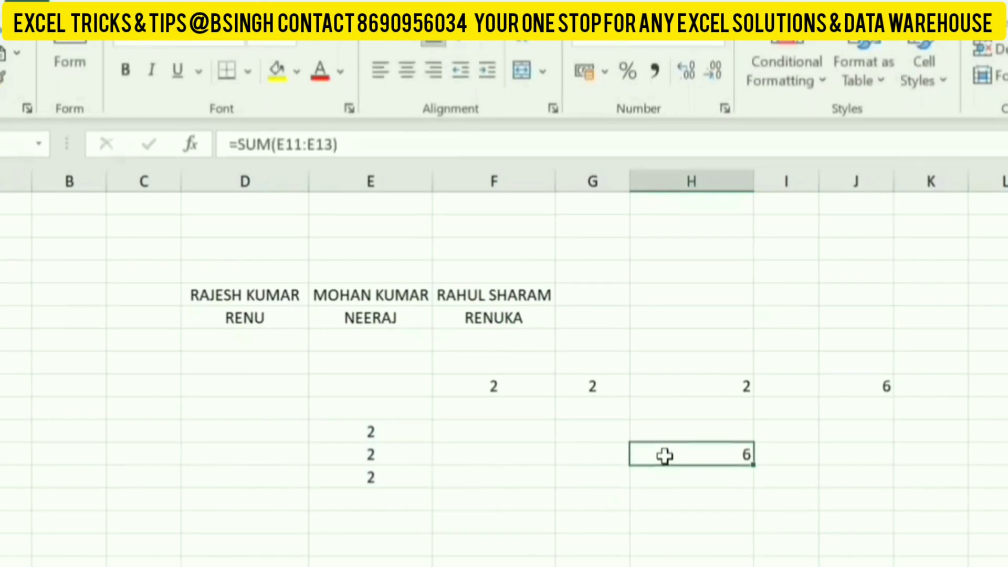
left_click(284, 144)
left_click_drag(277, 144, 336, 141)
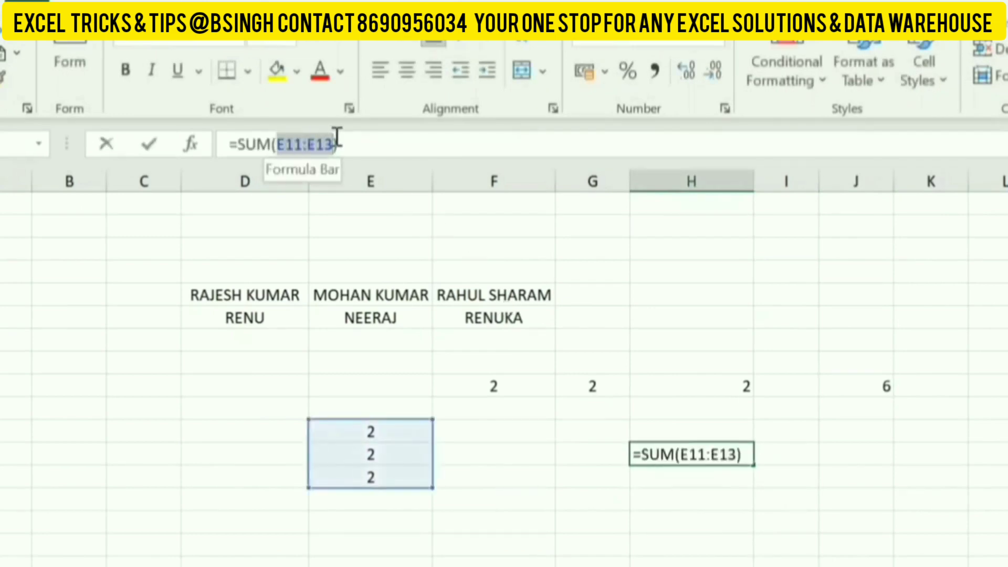
key("F9")
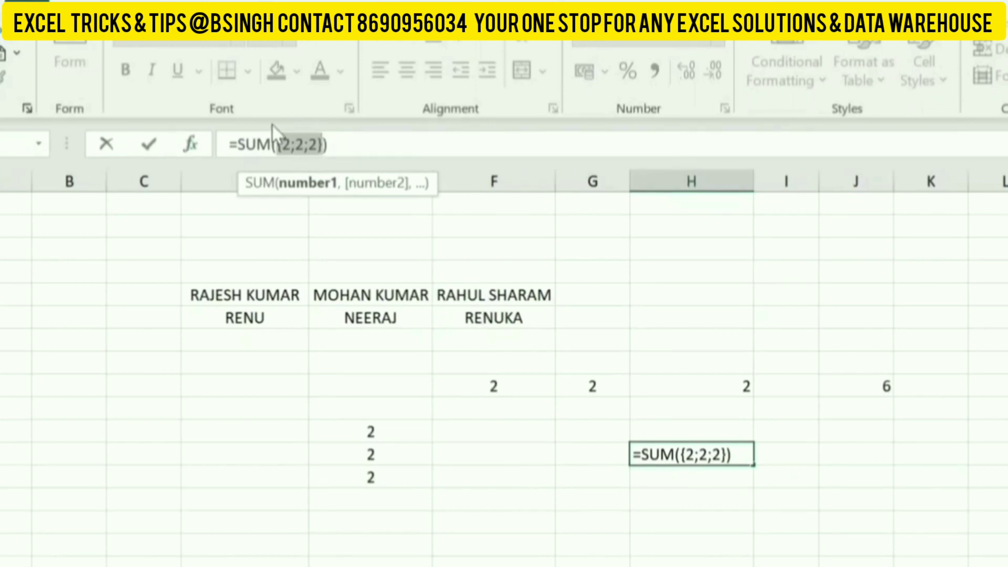
key("Escape")
key("Up")
Step: Clear the test numbers and totals from E10:K13
key("Left")
key("Left")
key("Left")
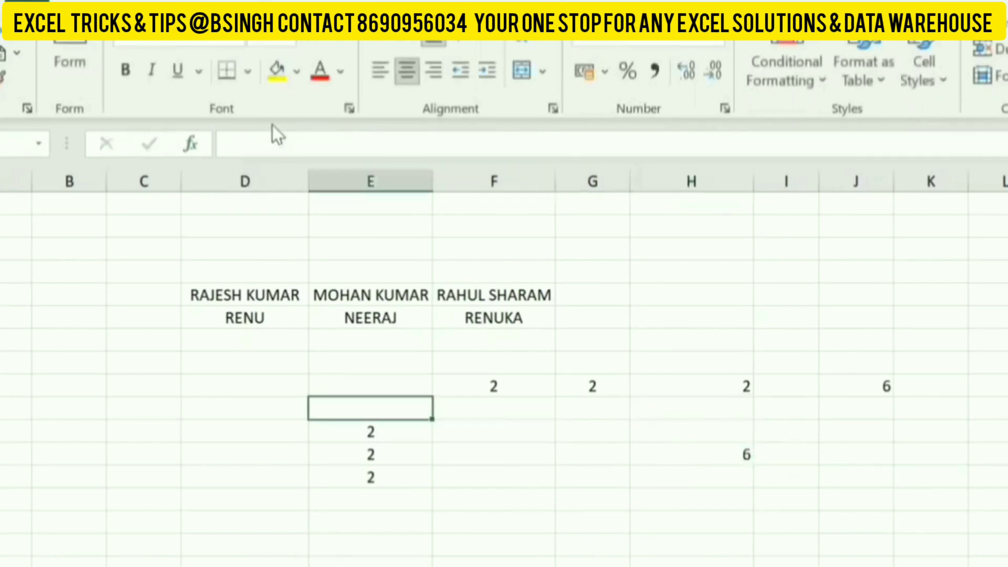
key("Up")
key("shift+Down")
key("shift+Down")
key("shift+Down")
key("shift+Right")
key("shift+Right")
key("shift+Right")
key("shift+Right")
key("shift+Right")
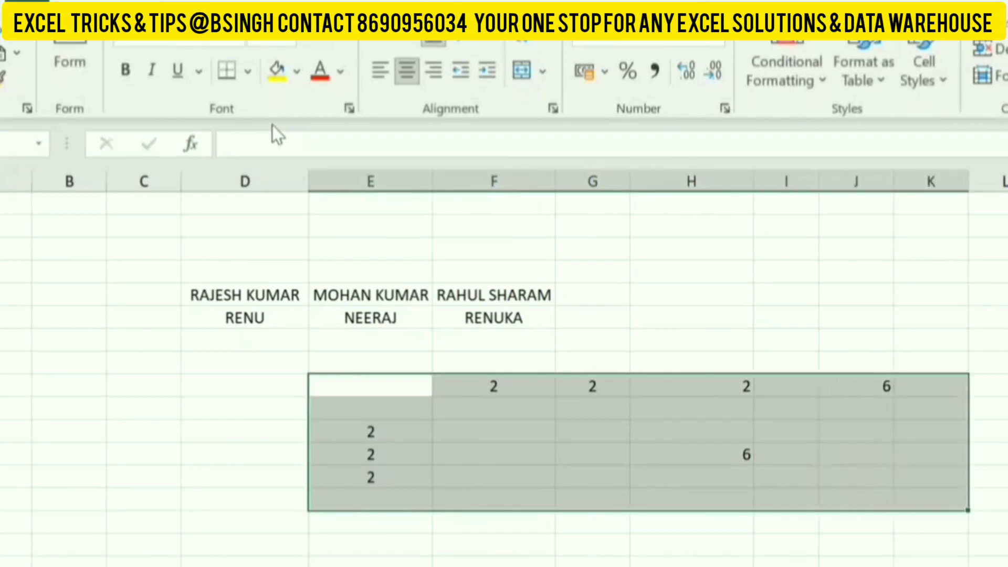
key("Delete")
Step: Enter =INDEX(D5:F6,{1;2},{1,2,3}) in D8 to spill a copy of the names table
key("Left")
key("Left")
key("Right")
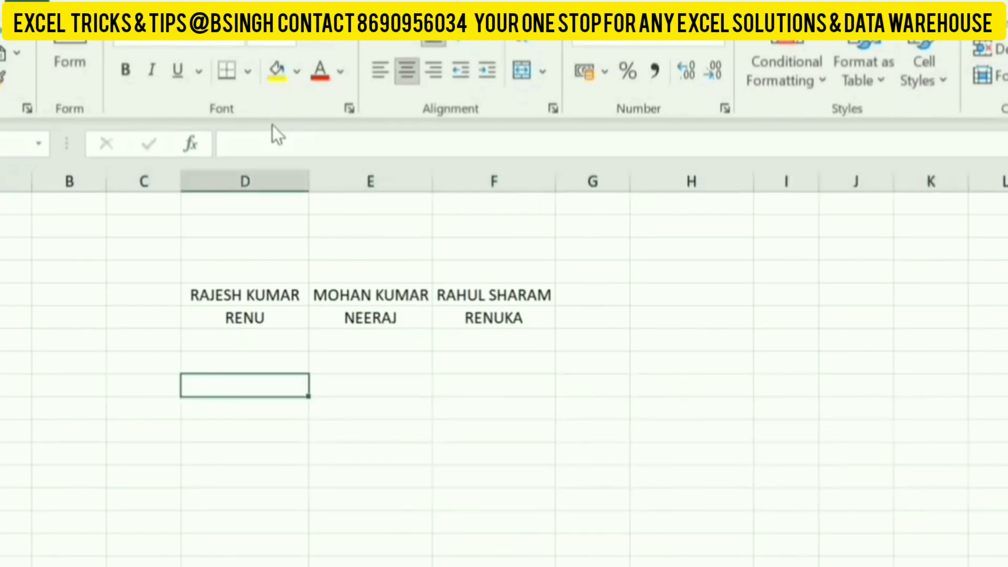
key("Up")
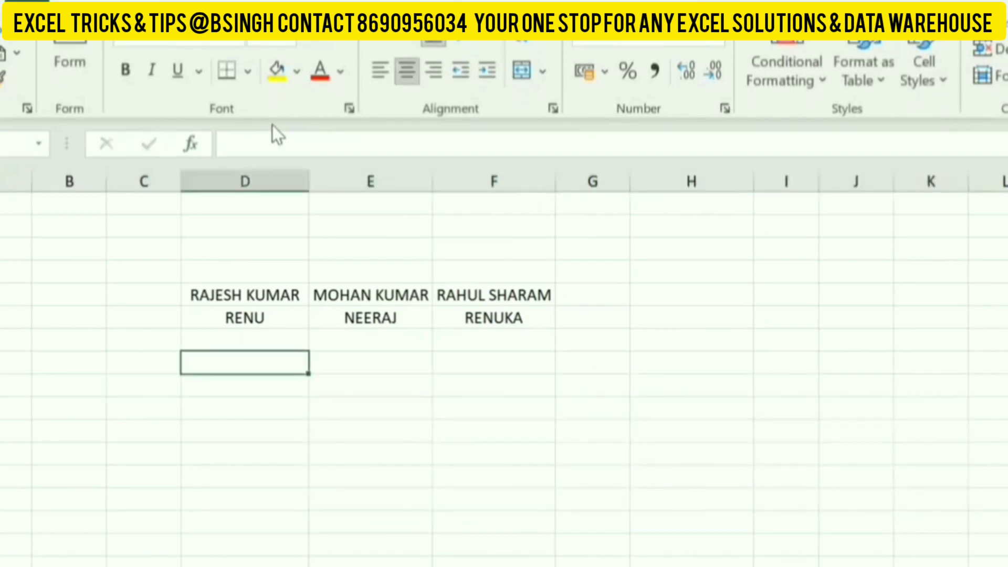
key("Down")
type("=INDE")
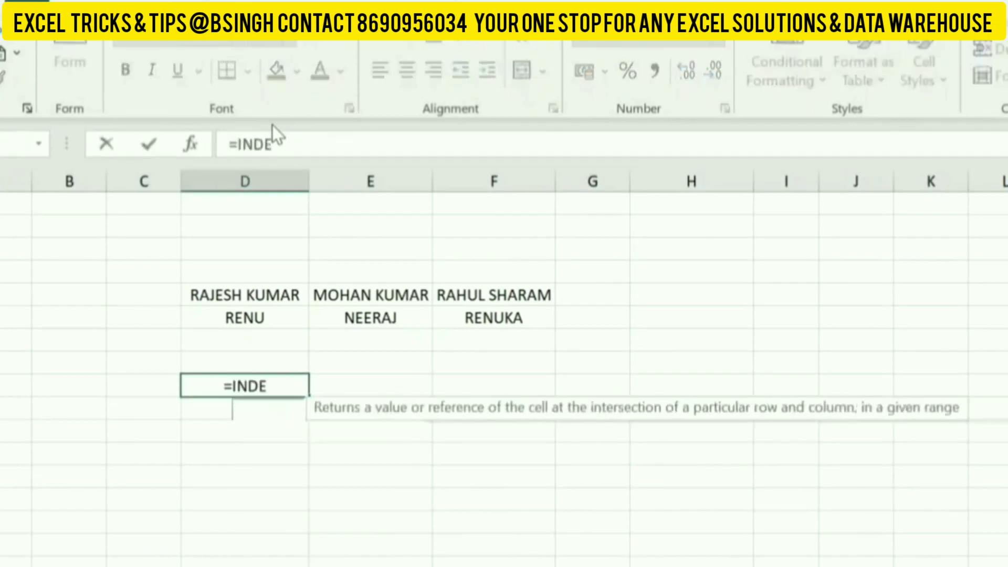
type("X(")
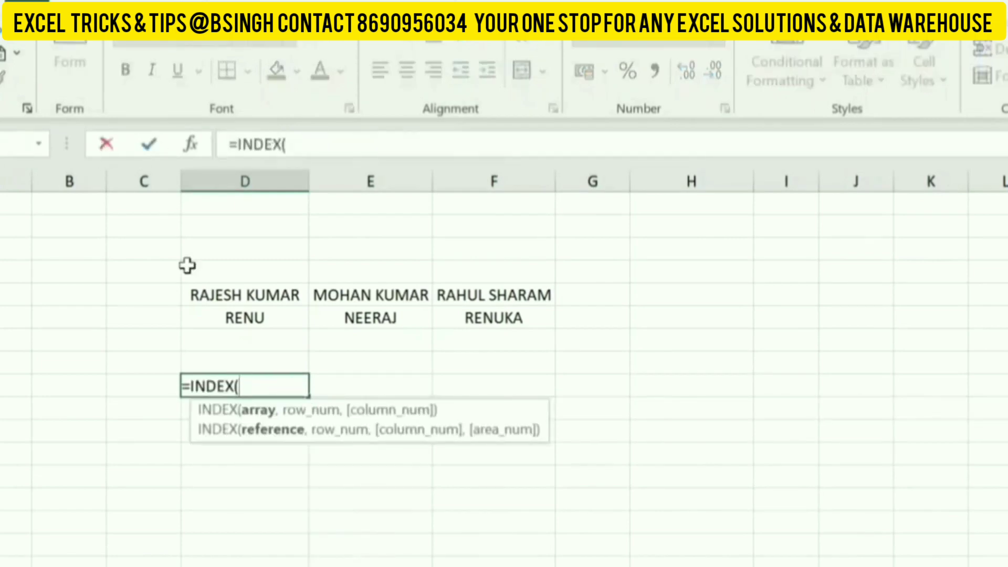
mouse_move(221, 295)
left_mouse_down()
mouse_move(503, 307)
mouse_move(504, 295)
mouse_move(504, 318)
left_mouse_up()
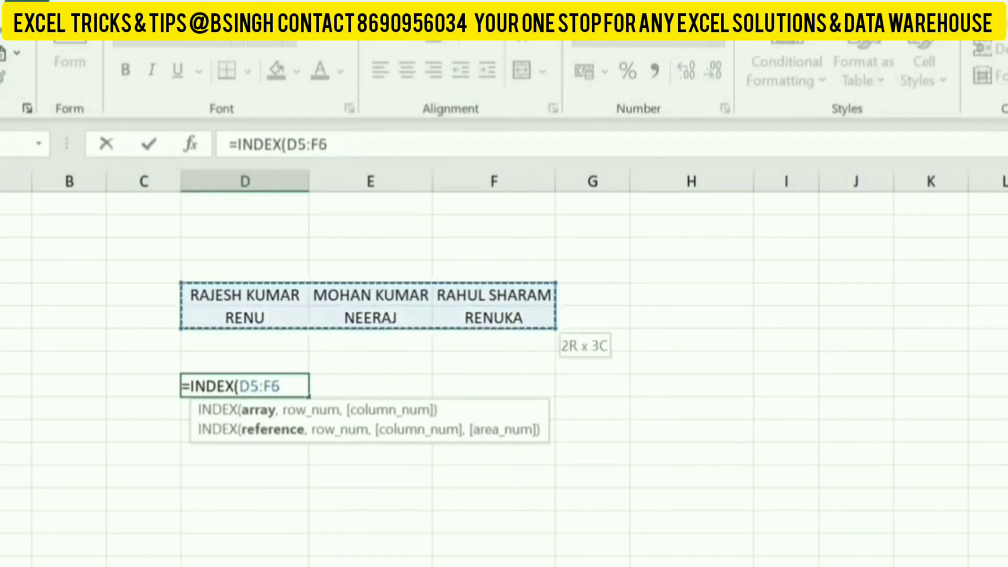
type(",{")
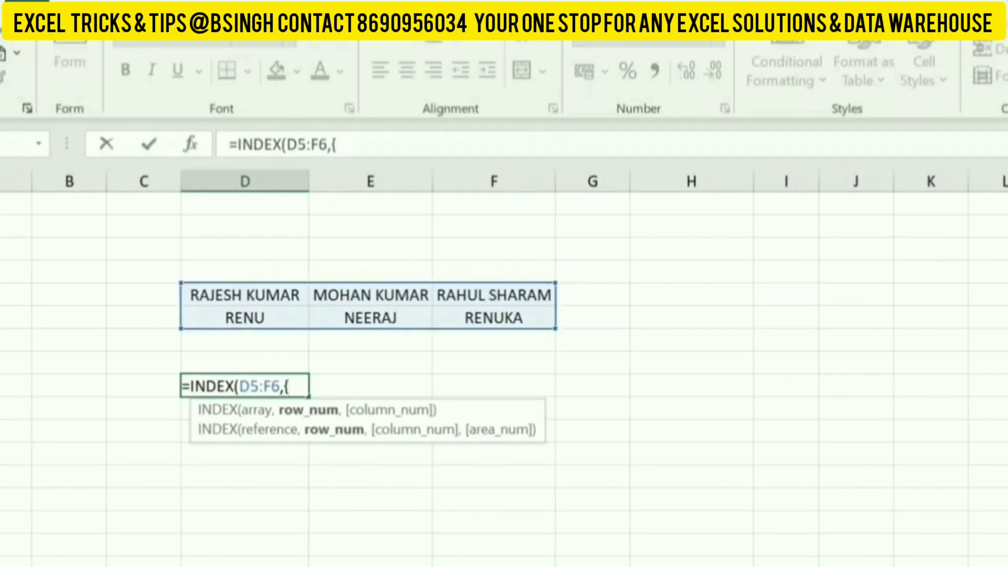
type("1;")
type("2}")
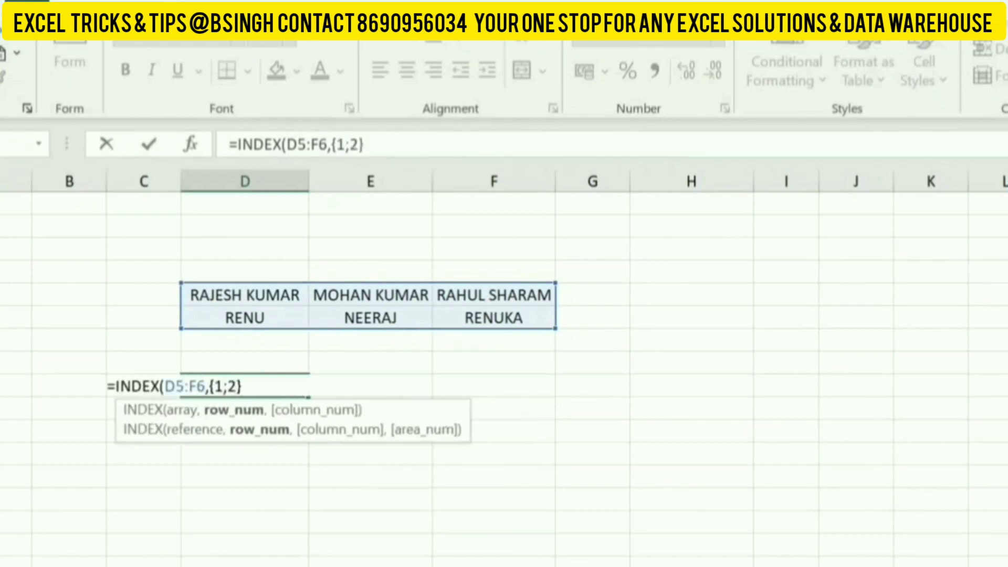
type(",")
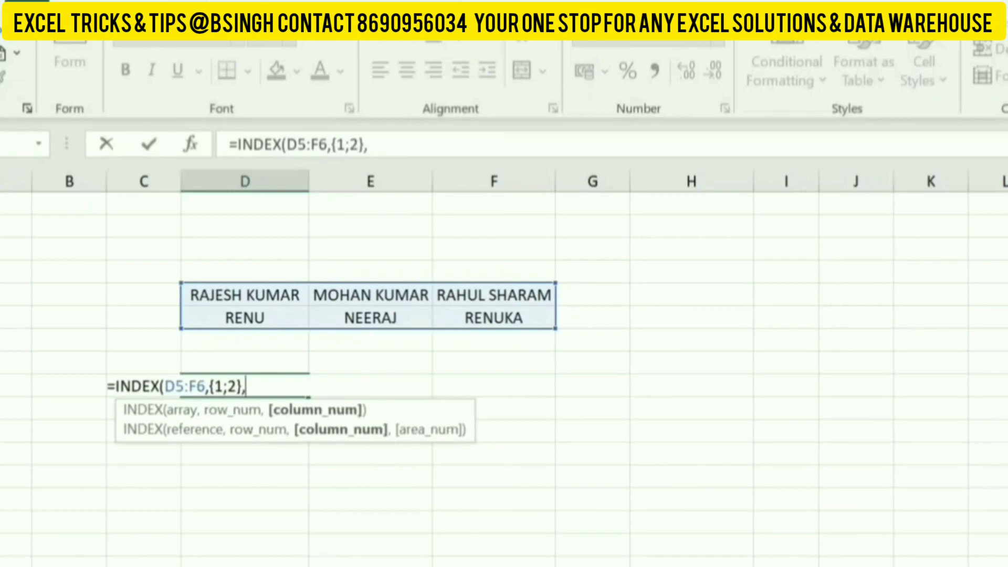
type("\"")
key("BackSpace")
type("1")
type(",2,3")
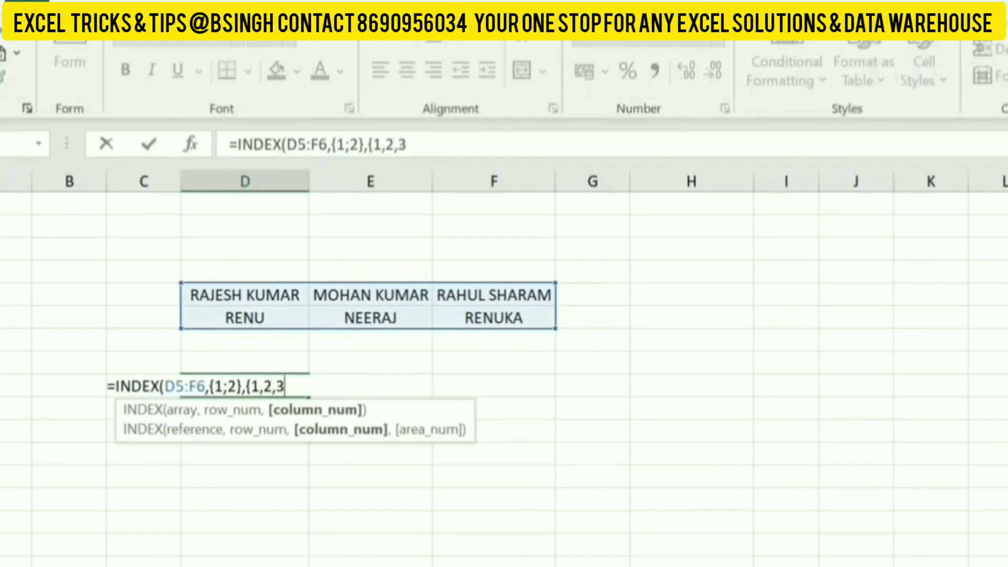
key("Return")
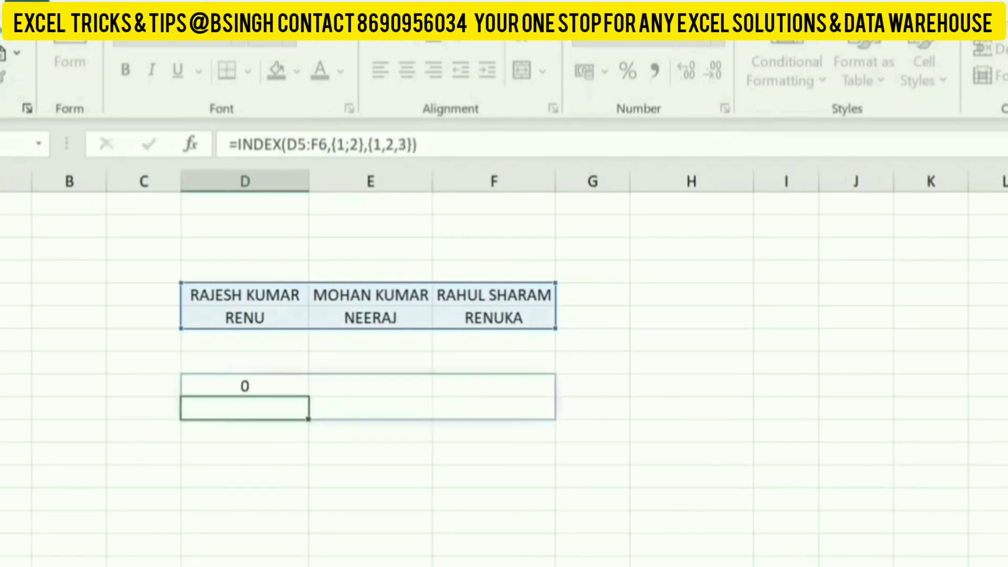
key("Up")
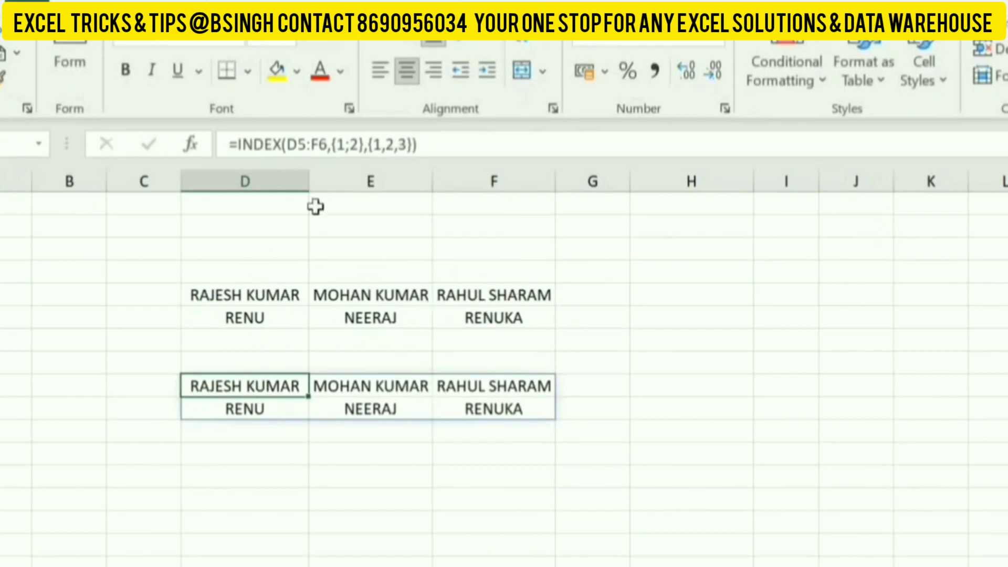
Step: Open D8's =INDEX(D5:F6,{1;2},{1,2,3}) formula in the formula bar for review
left_click(338, 145)
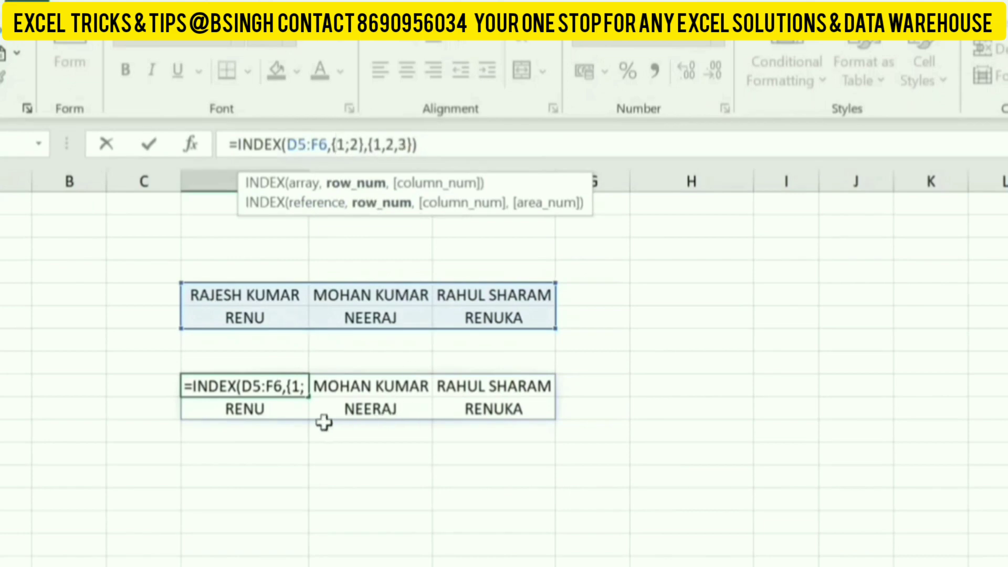
key("ctrl+Return")
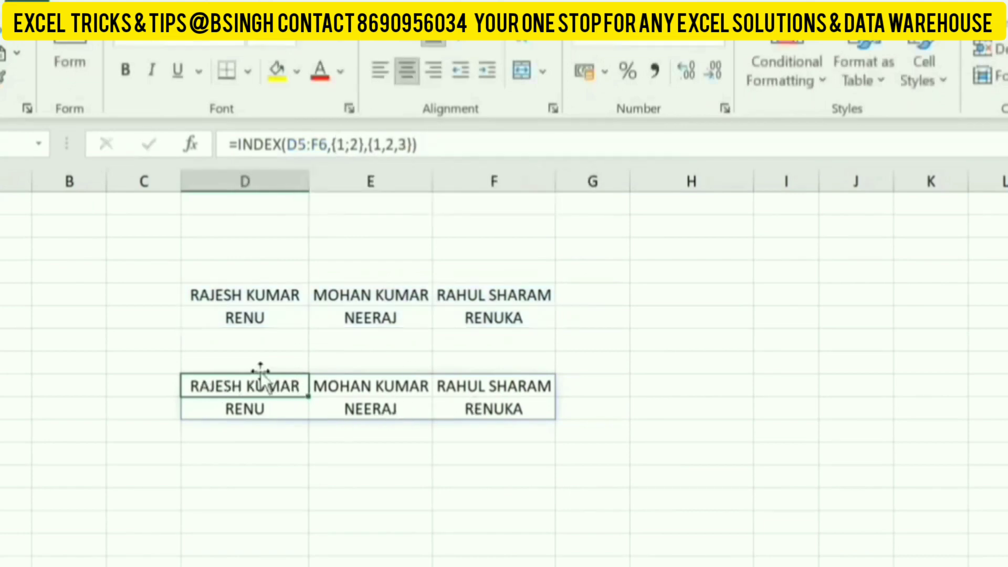
left_click(351, 142)
key("BackSpace")
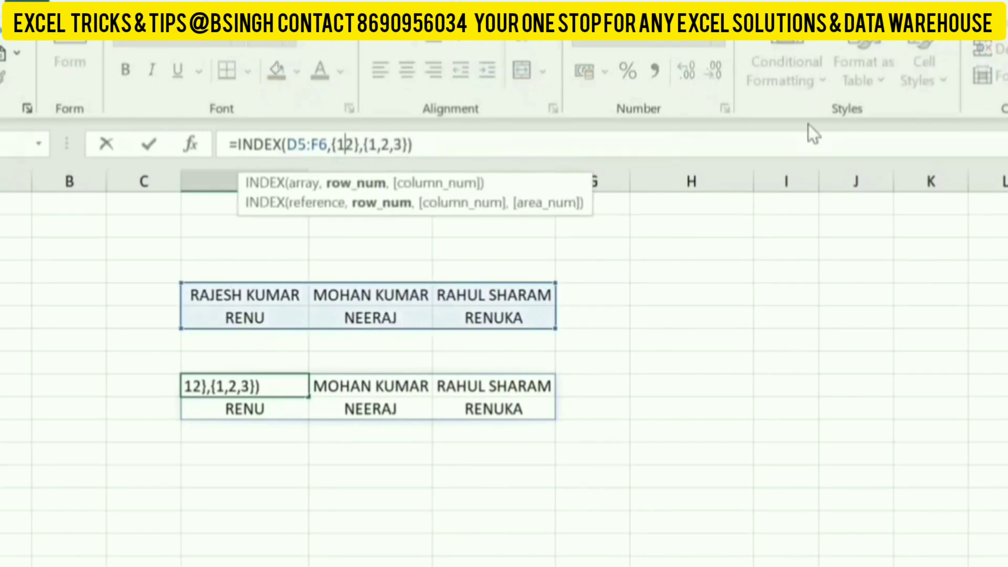
type(",")
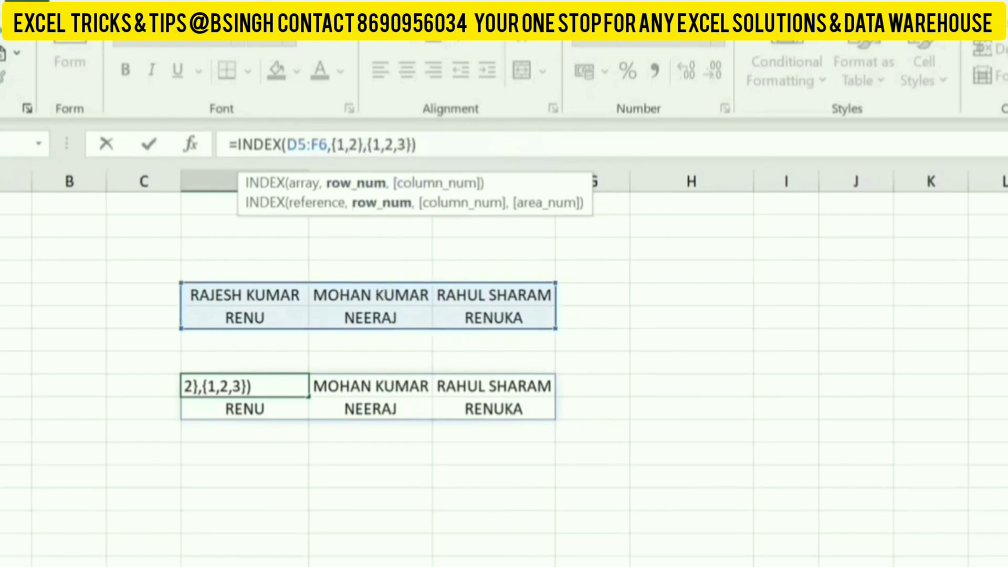
key("Return")
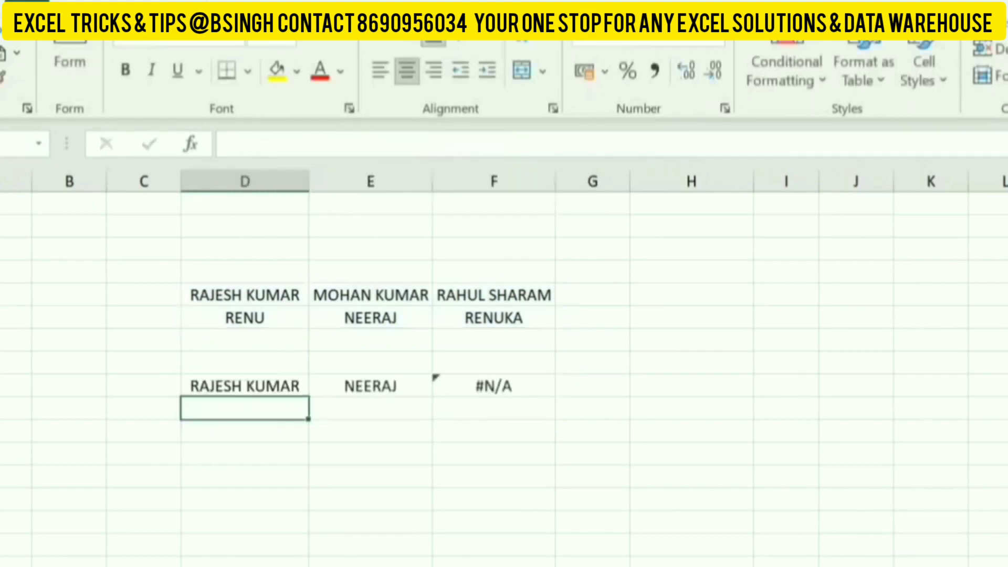
key("Up")
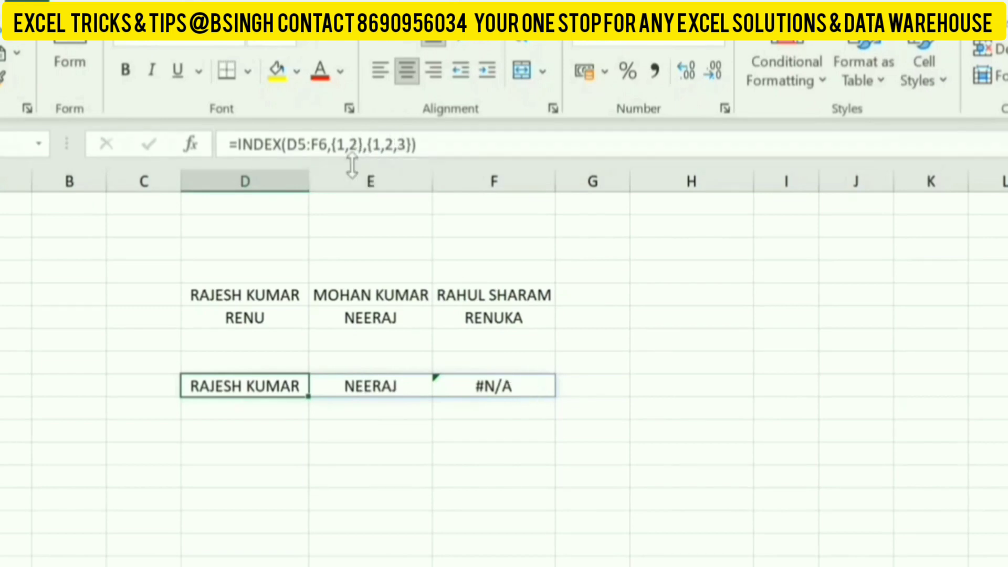
Step: Try row array {1,2,3}, which shows #REF! in F8, then start removing the added 3
left_click(361, 142)
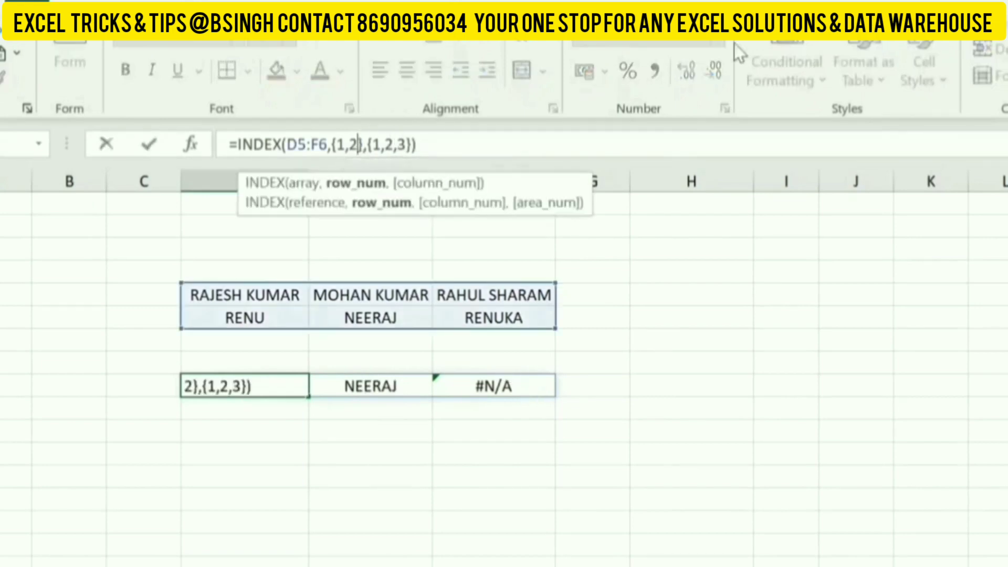
type(",3")
key("Return")
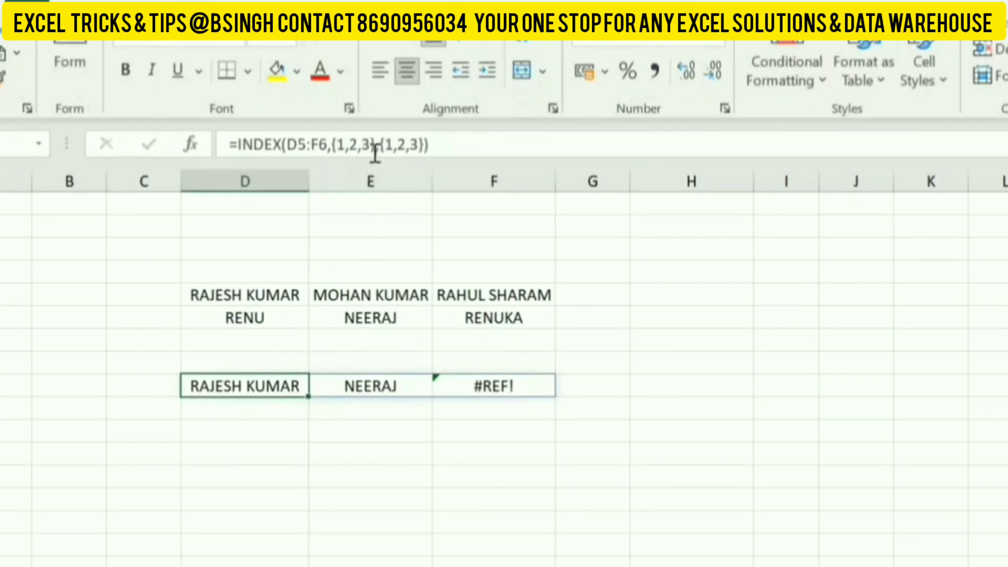
left_click(346, 144)
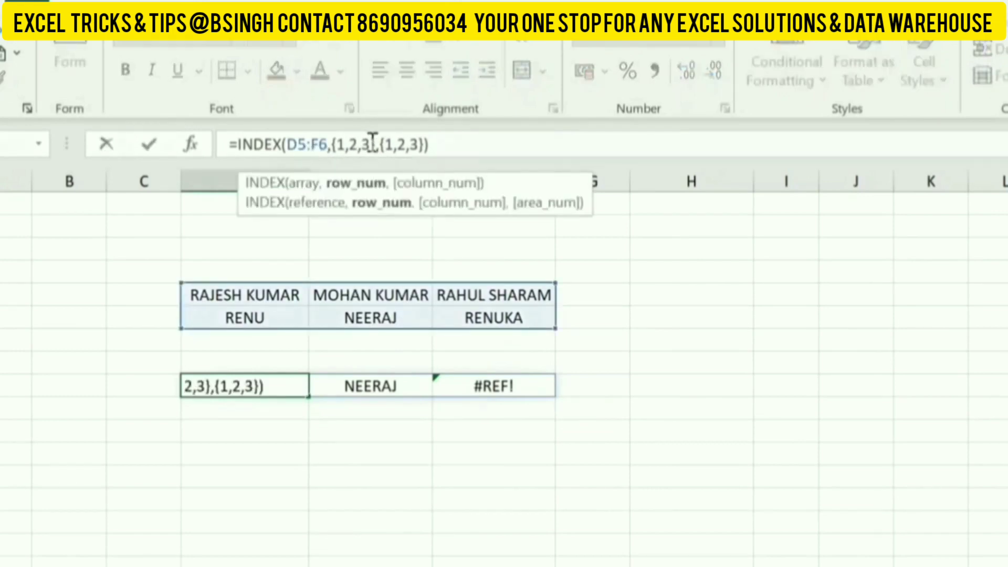
key("BackSpace")
key("BackSpace")
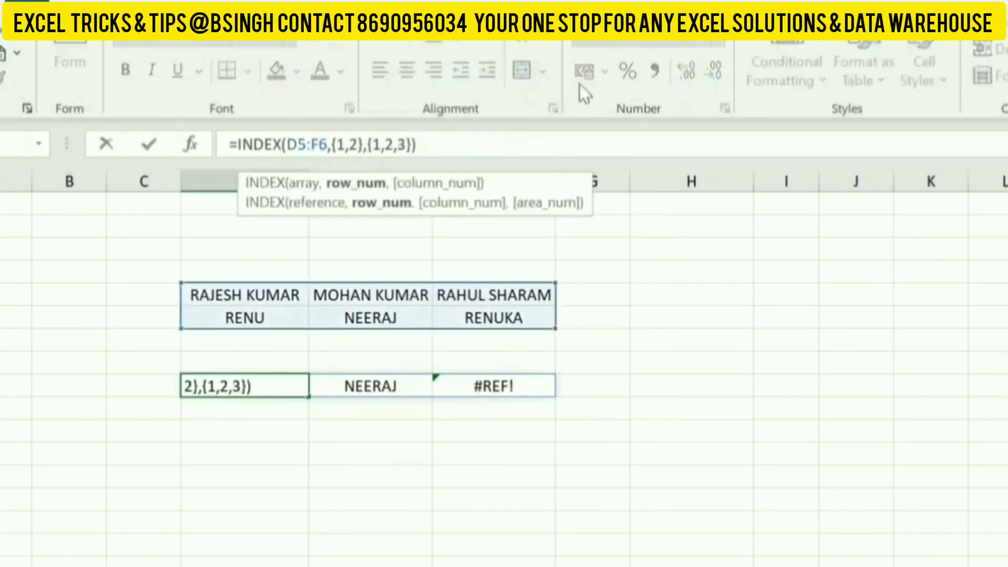
Step: Change the column array {1,2,3} to {1;2;3}, spilling the names transposed into D8:E10
left_click(385, 145)
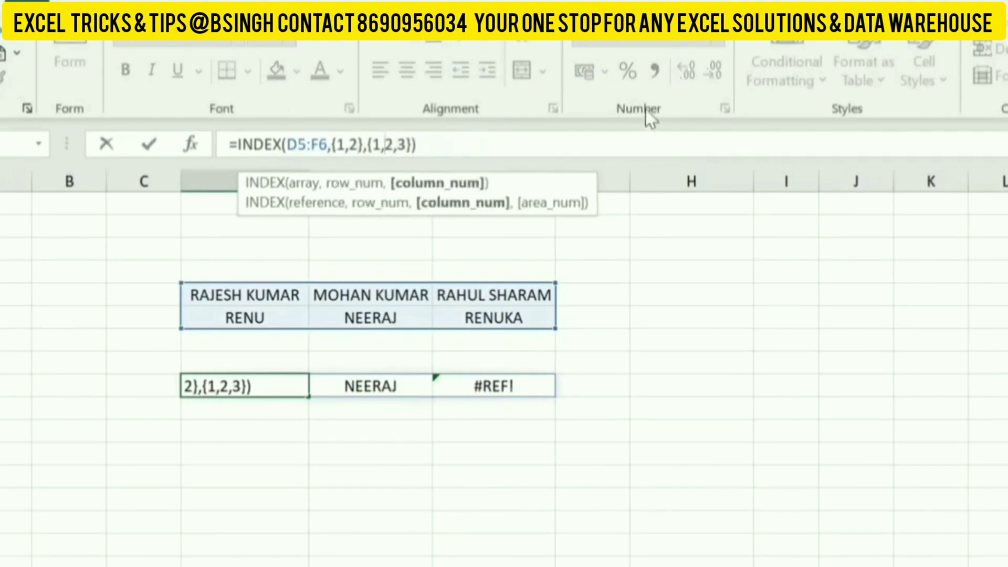
key("BackSpace")
type(";")
key("Right")
key("BackSpace")
type(";")
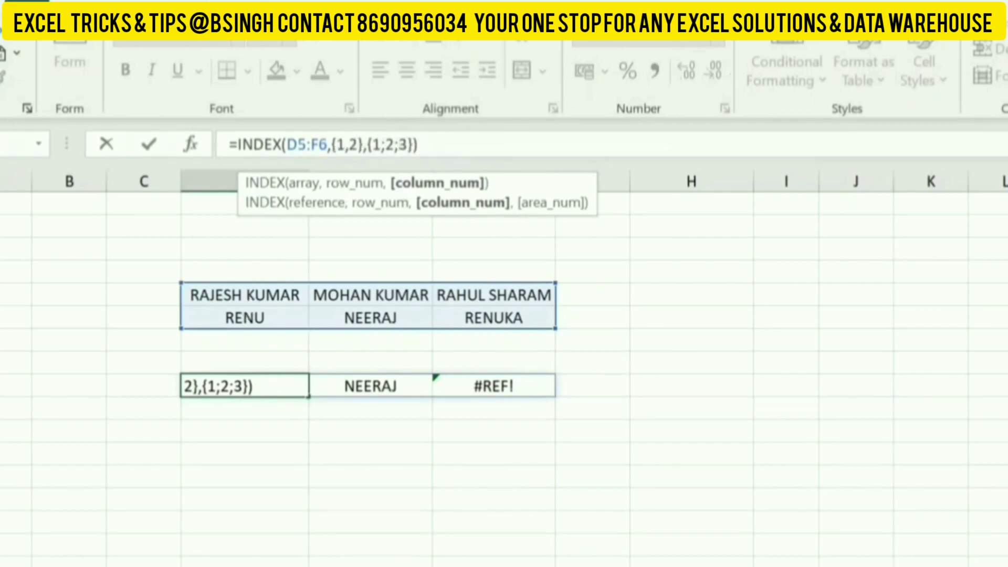
key("Return")
key("Up")
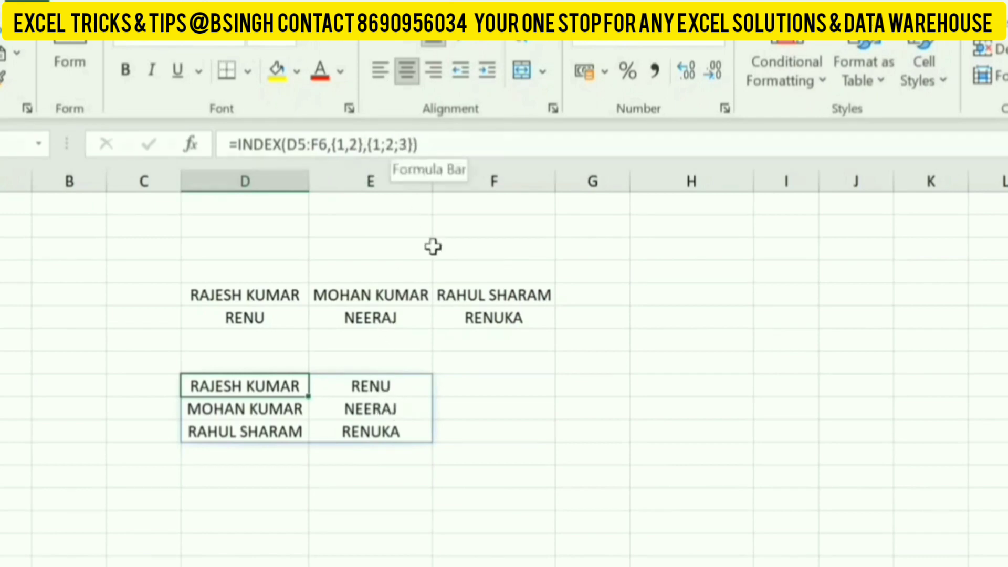
left_click(350, 144)
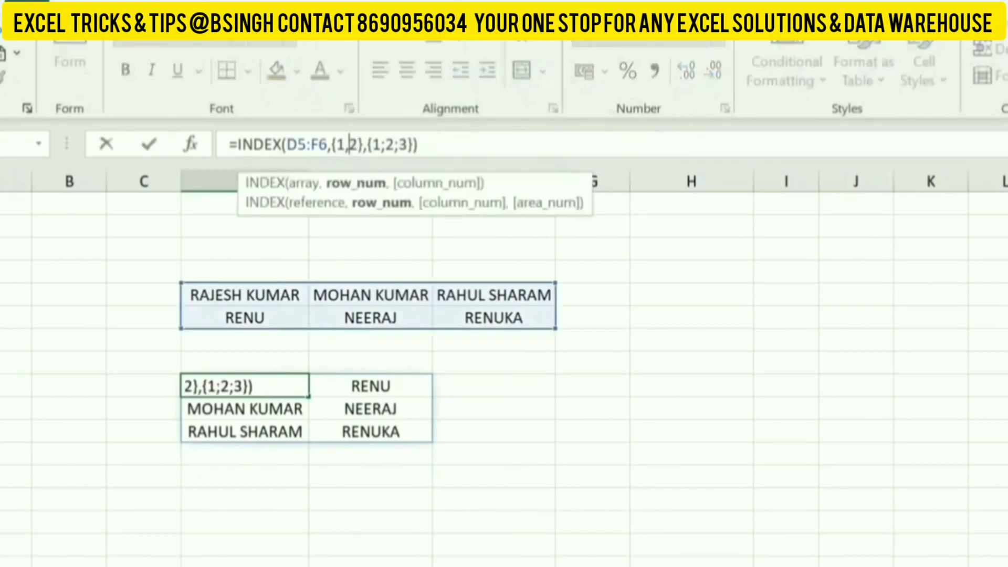
key("BackSpace")
type(";")
key("Right")
key("Right")
key("Right")
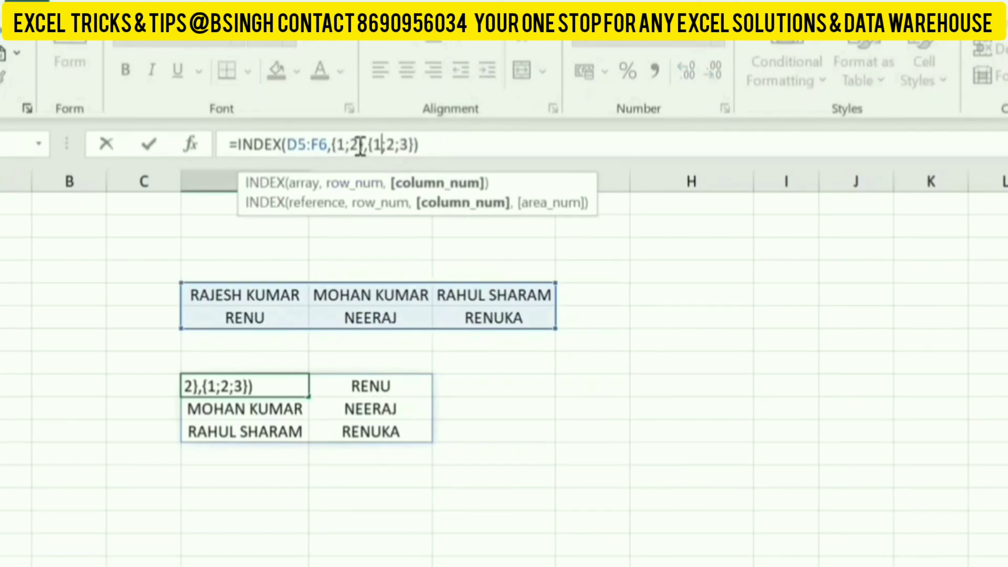
key("ctrl+Return")
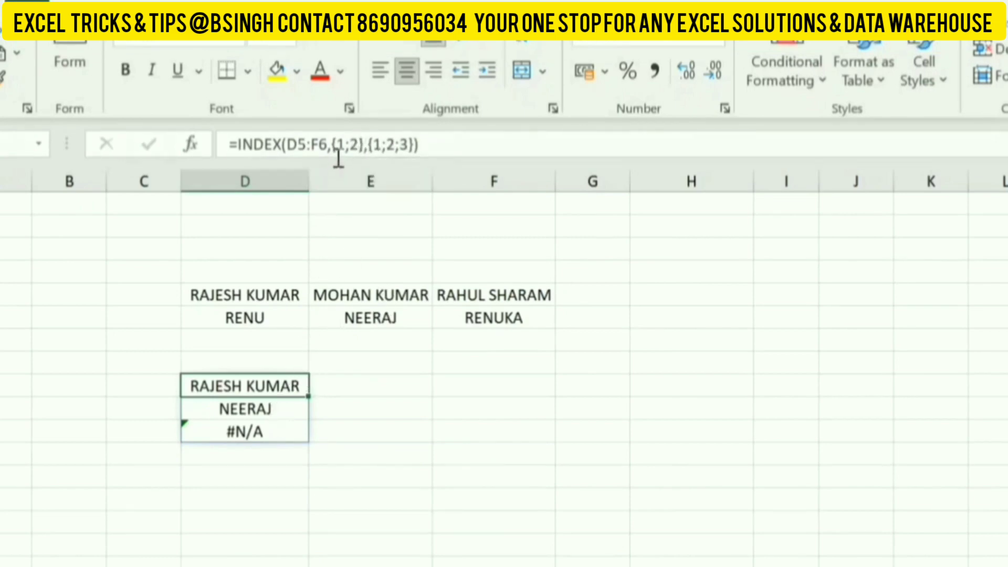
Step: Change the column array back to {1,2,3} so D8:F9 mirrors the names table
double_click(389, 144)
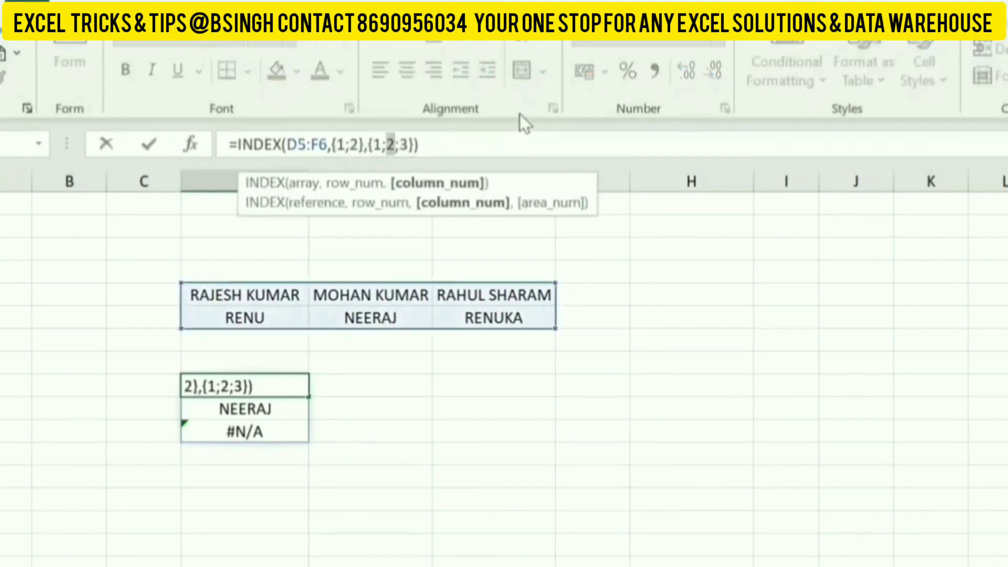
key("BackSpace")
type(",")
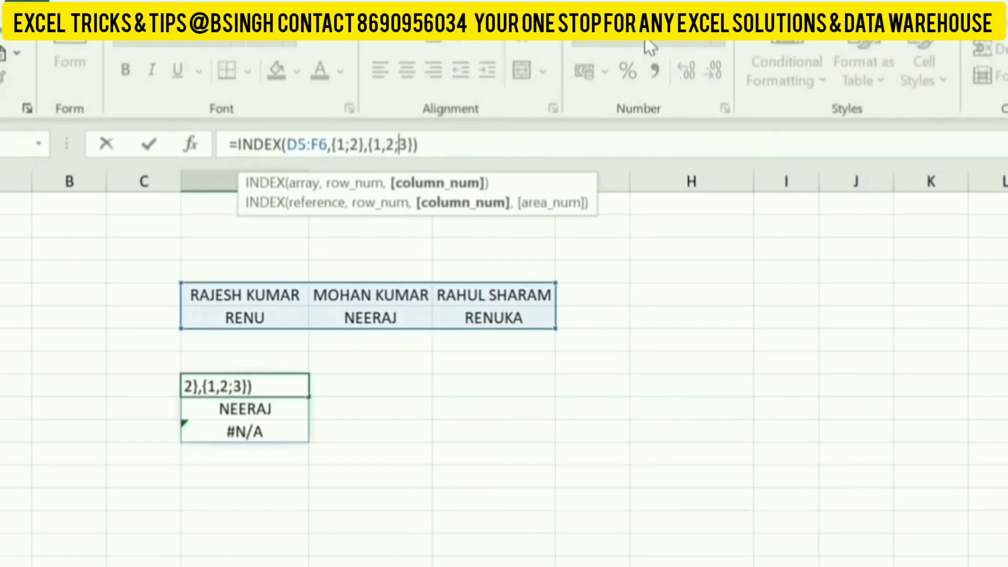
key("BackSpace")
type(",")
key("Return")
key("Up")
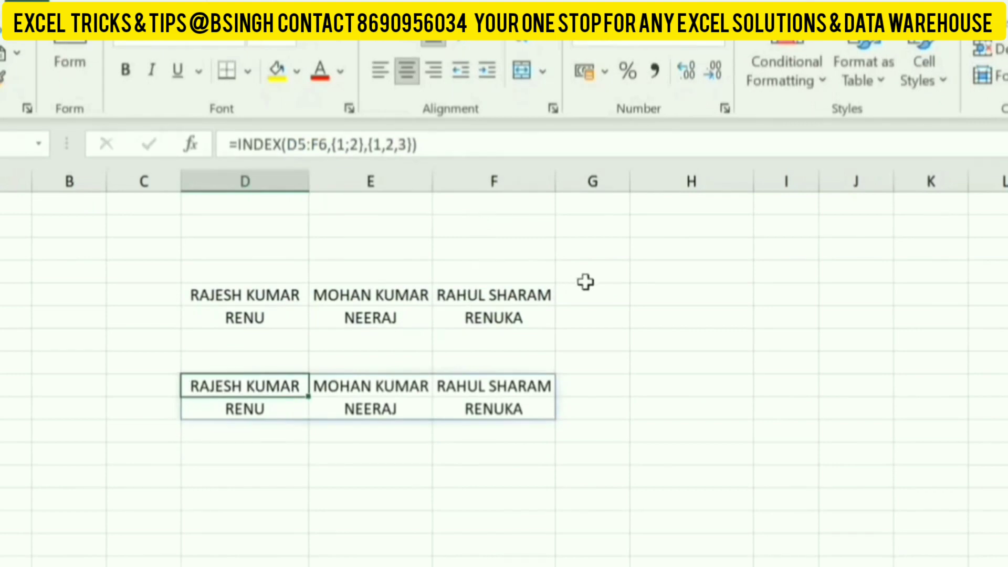
Step: Set the INDEX arrays to {1,1,1,2,2,2} and {1,2,3,1,2,3}, spilling all six names across D8:I8
left_click(467, 153)
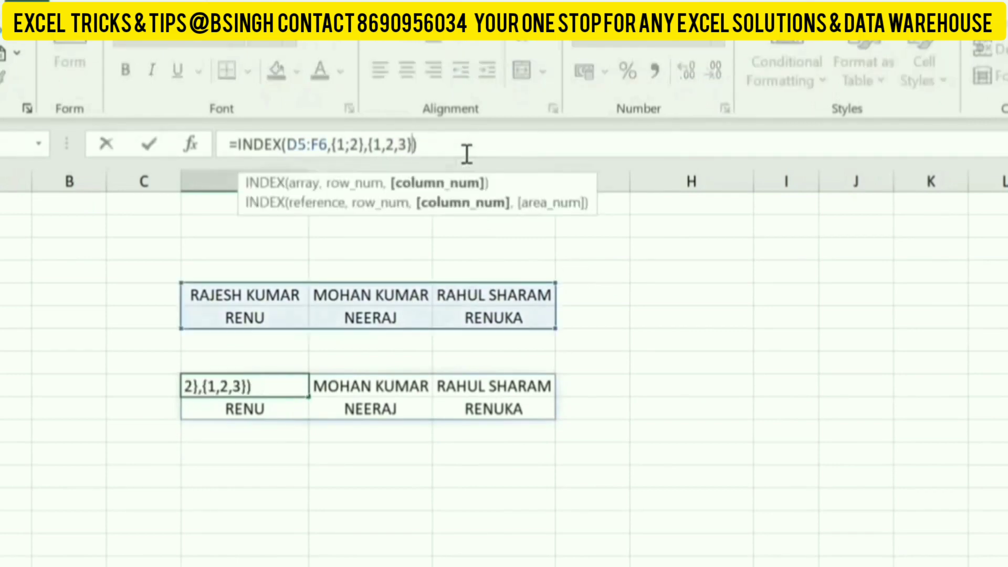
key("BackSpace")
key("BackSpace")
key("BackSpace")
key("BackSpace")
key("BackSpace")
key("BackSpace")
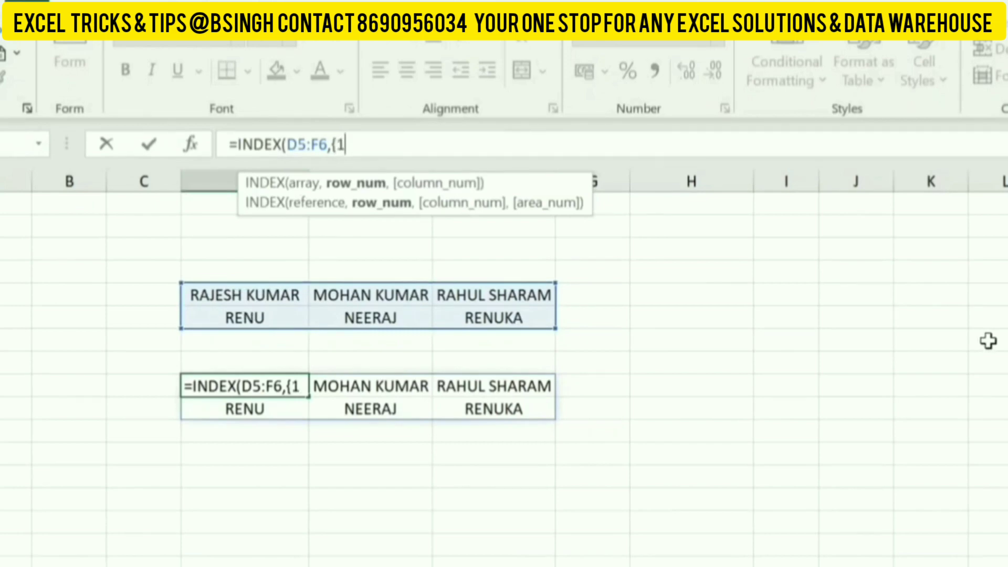
type(",1,1")
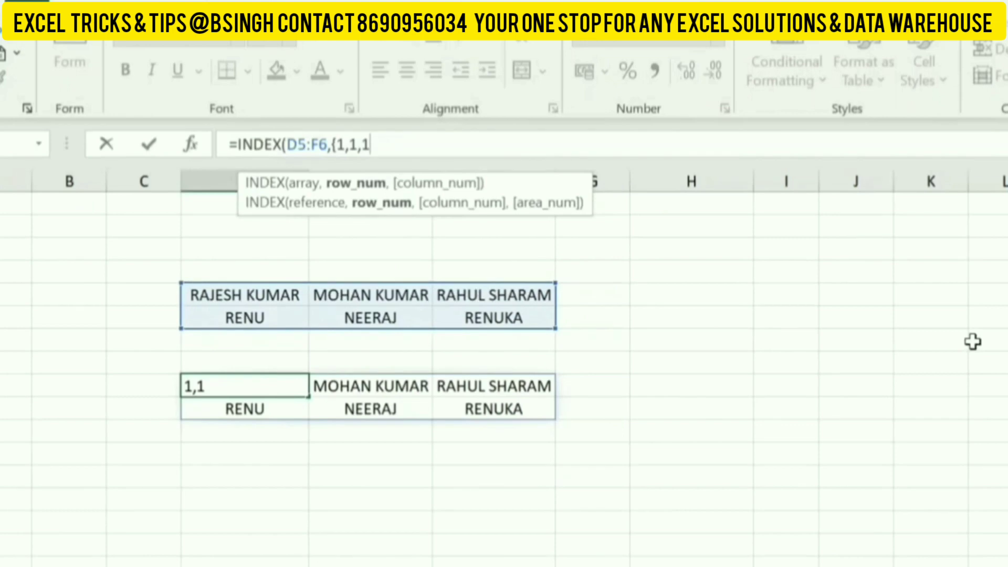
type(",2,2,2")
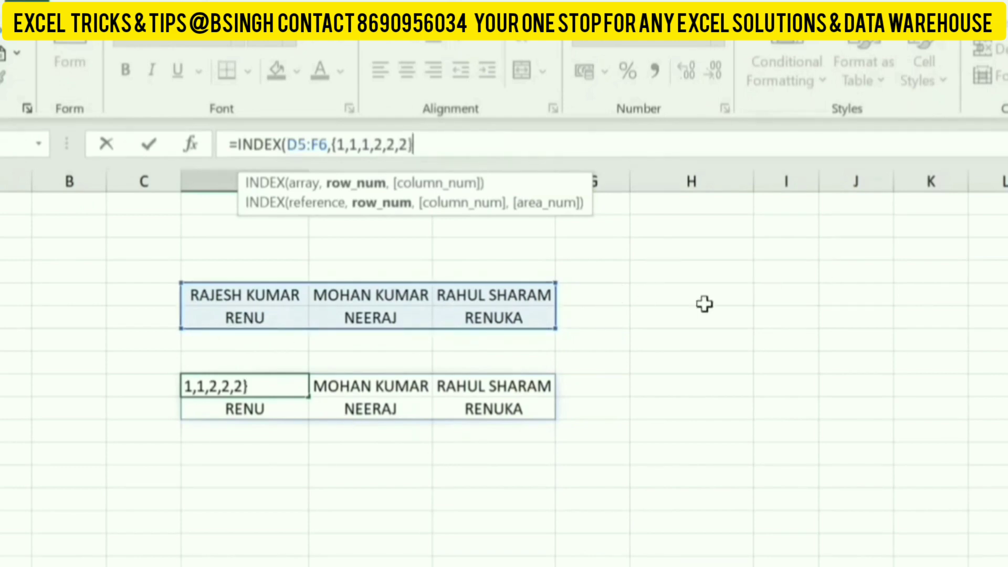
type(",{1,2")
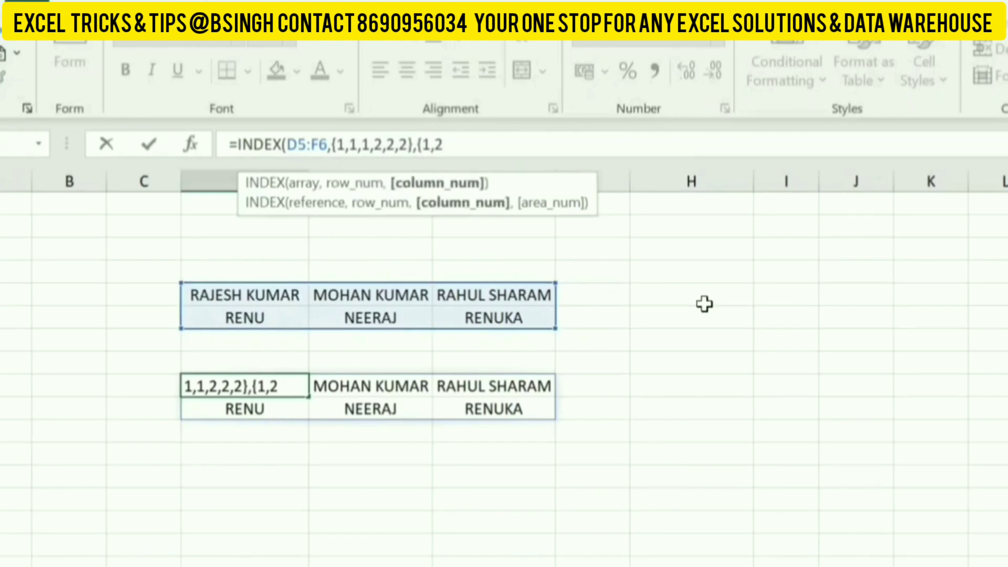
type(",3")
type(",1,2,3")
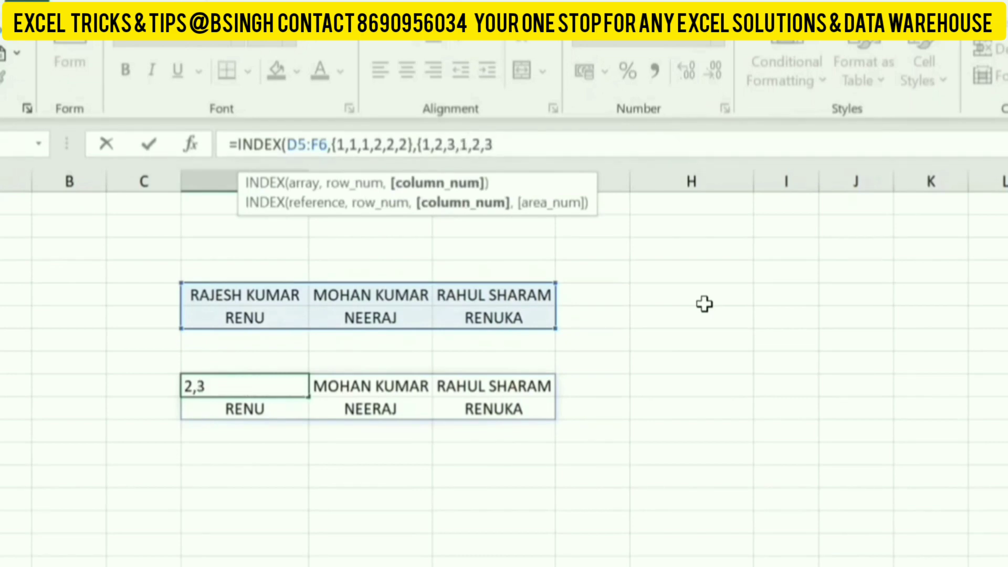
type("}")
type(")")
key("ctrl+Return")
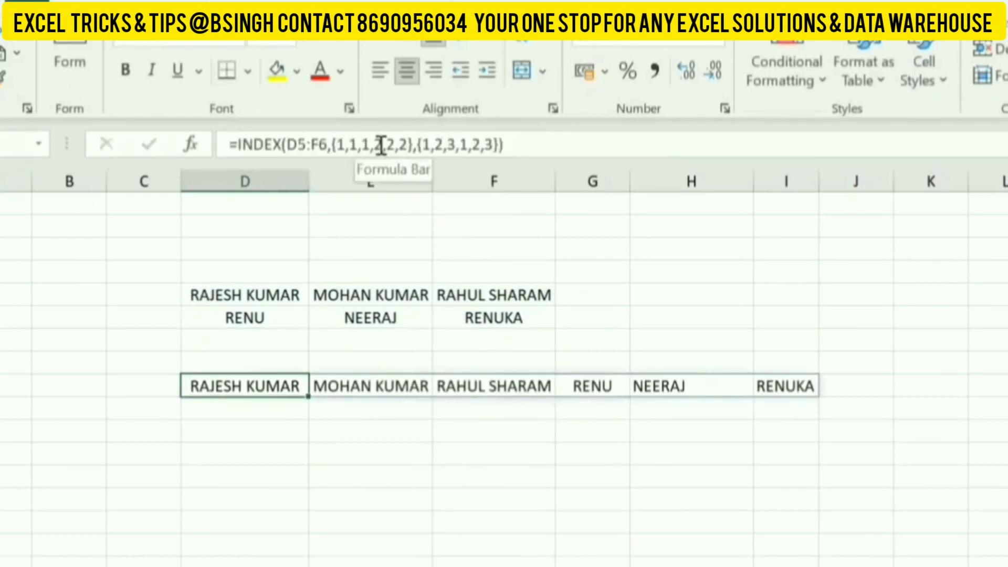
Step: Change the column array to {1;2;3}, spilling a three-row, six-column name grid into D8:I10
left_click(492, 143)
key("BackSpace")
key("BackSpace")
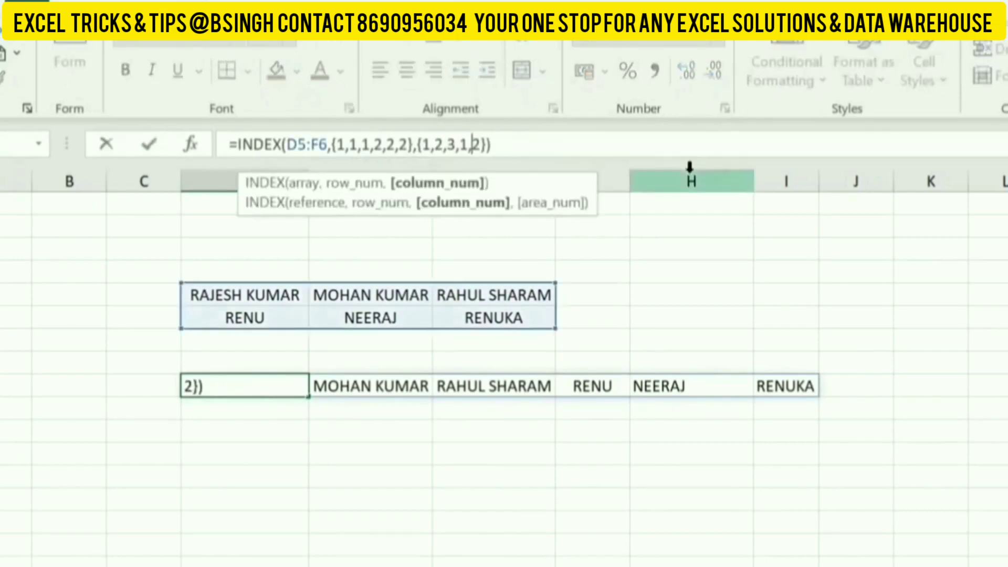
key("BackSpace")
key("BackSpace")
key("BackSpace")
key("BackSpace")
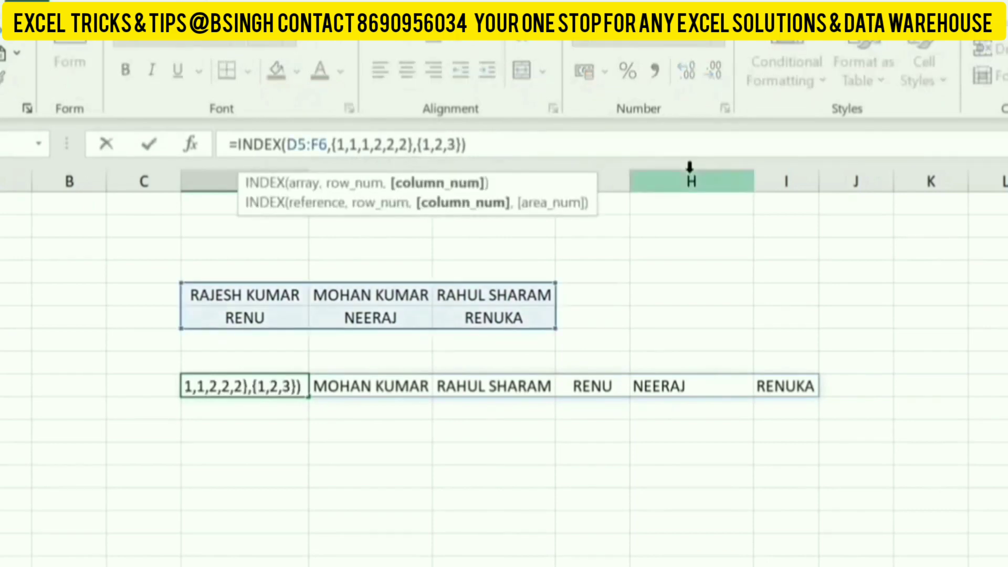
key("BackSpace")
type(";")
key("Right")
key("Delete")
type(";")
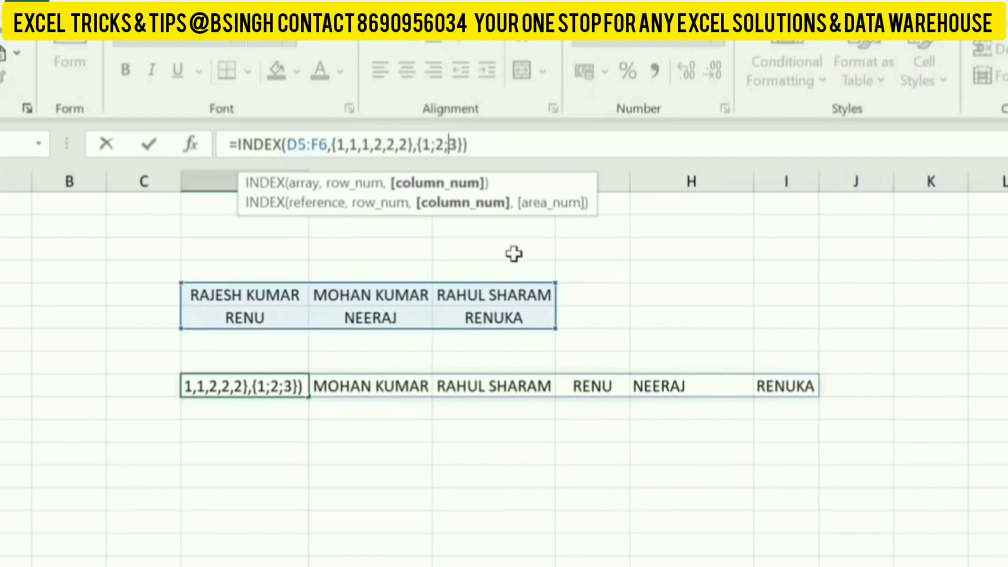
key("Return")
key("Up")
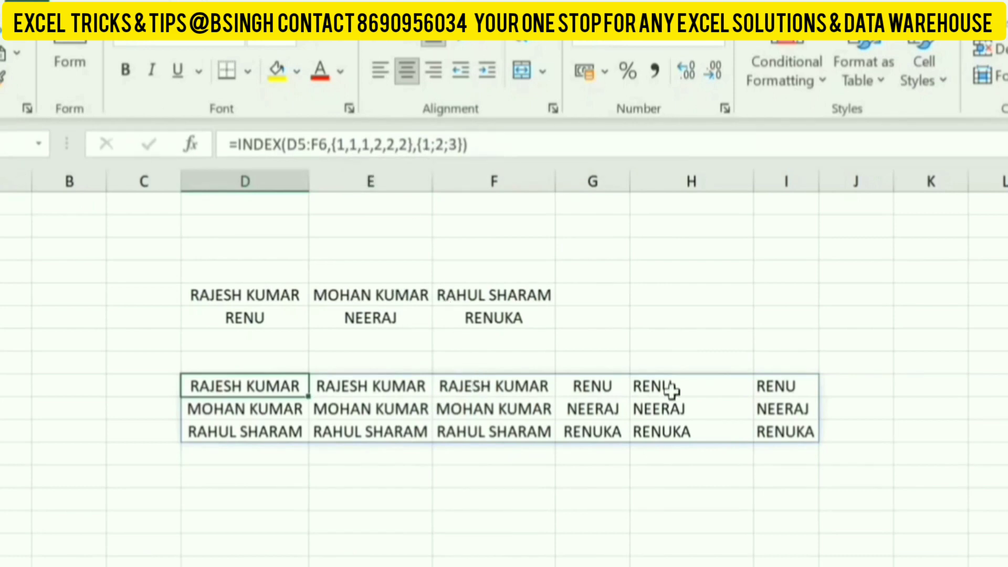
left_click(432, 146)
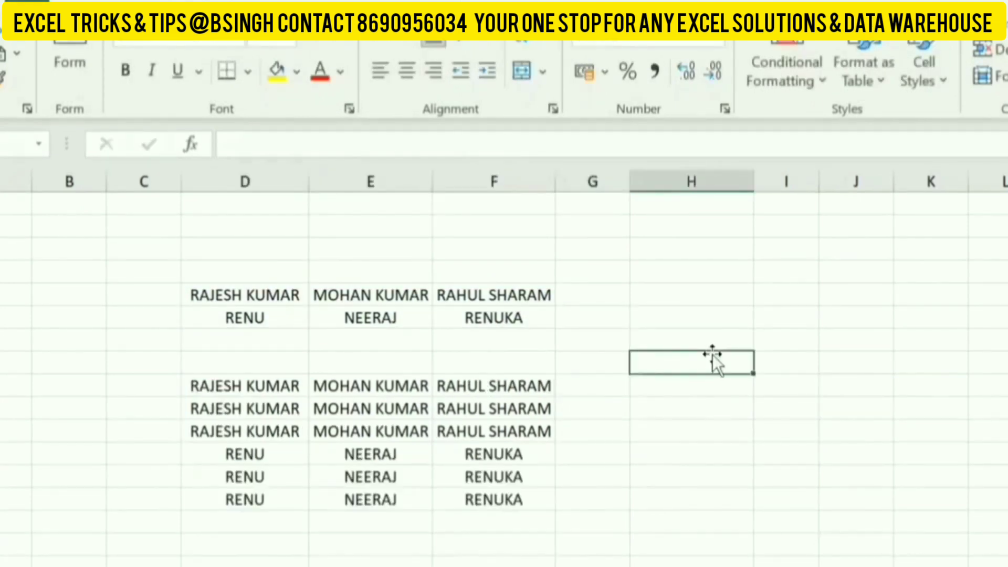
Step: Enter the IDs 21102, 21103 and 21104 down the ID column
type("21")
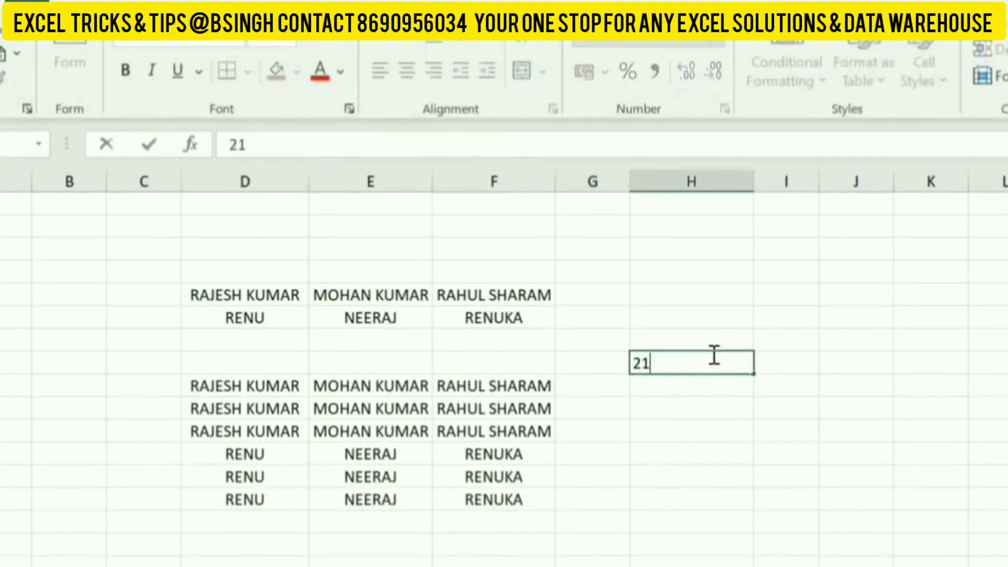
type("0")
key("ctrl+Return")
type("21")
type("102")
key("Return")
type("21103")
key("Return")
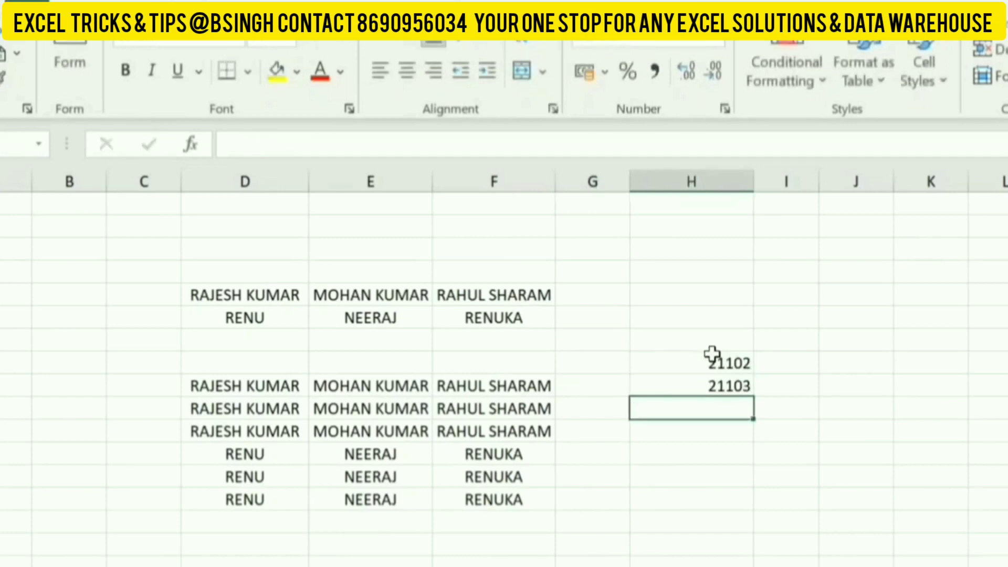
type("21104")
key("Return")
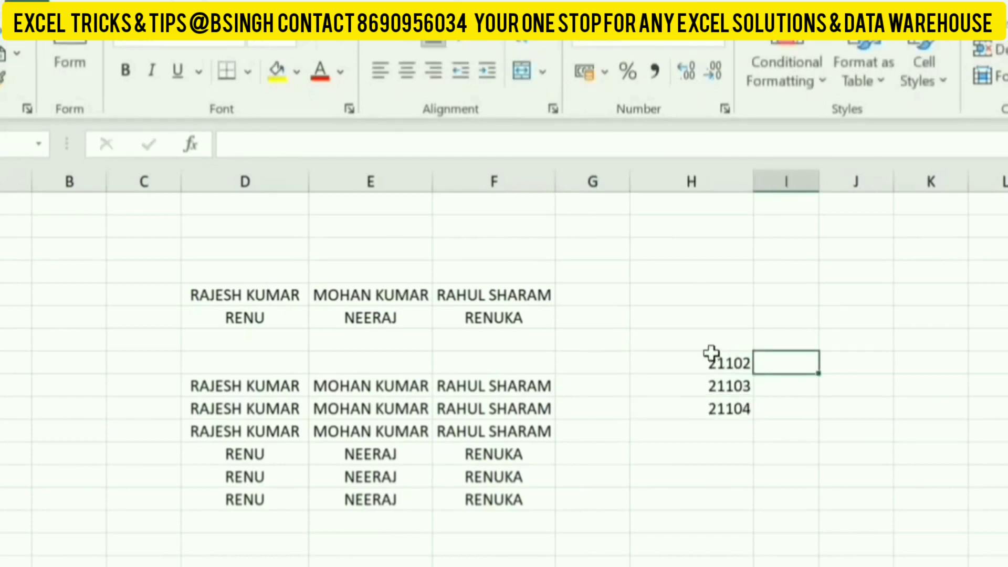
Step: Add a NAME entry and the names RAHUL, SHYAM and MOHAN beside the IDs
type("NAME")
key("Tab")
key("Left")
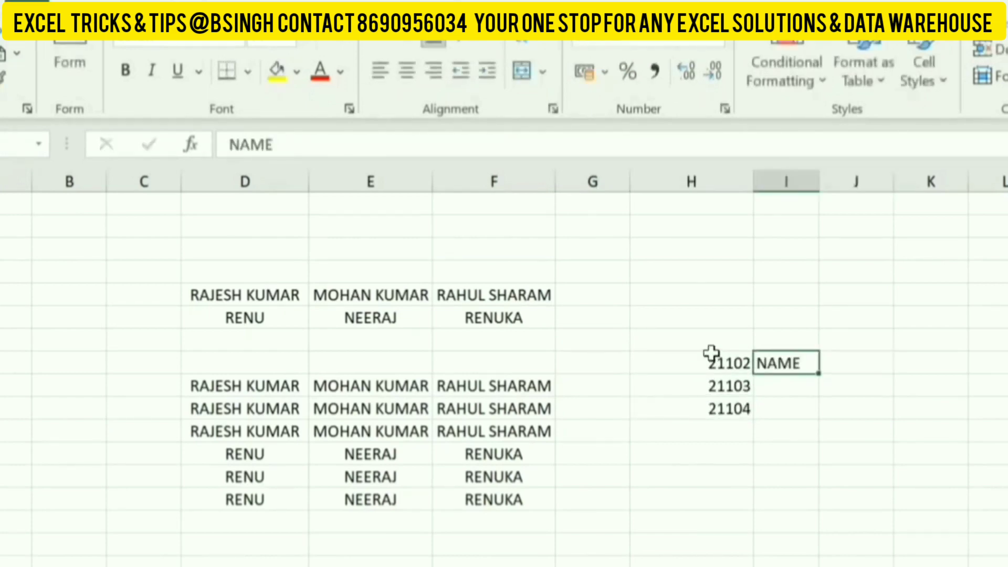
type("RAHUL")
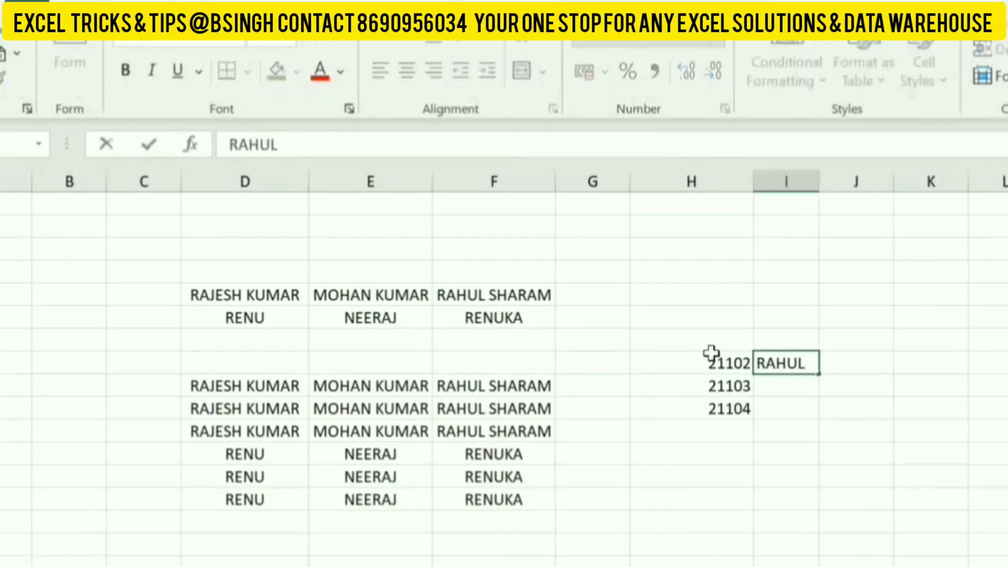
key("Return")
type("SHYAM")
key("Return")
type("M")
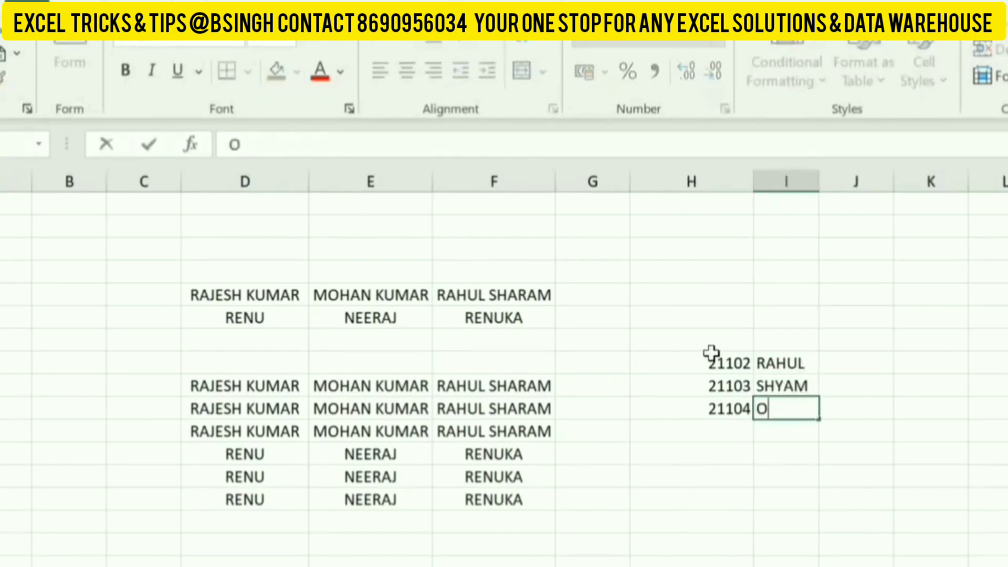
type("OHAN")
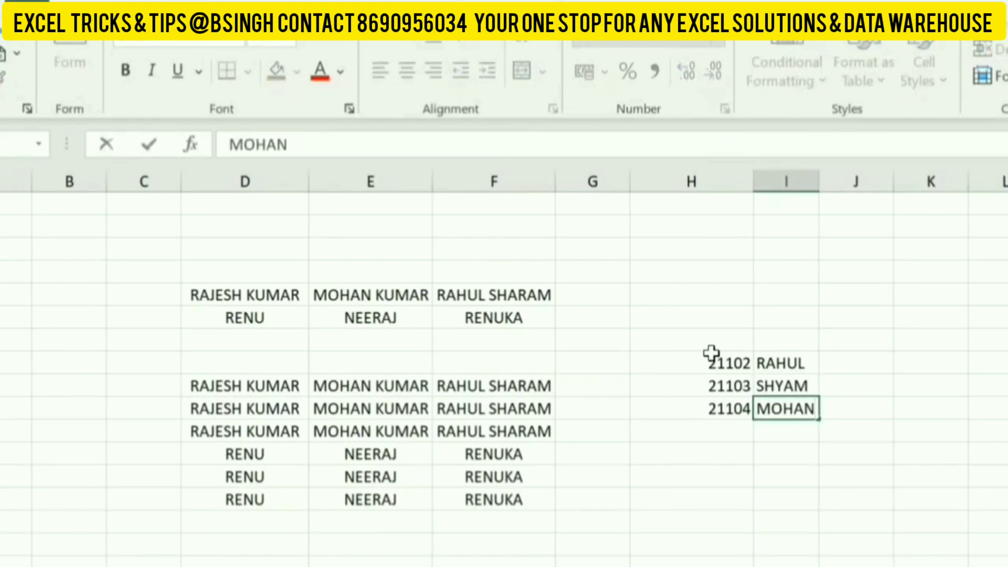
key("Up")
key("Up")
Step: Put the lookup ID 21102 in H13 below the list
key("Left")
key("Right")
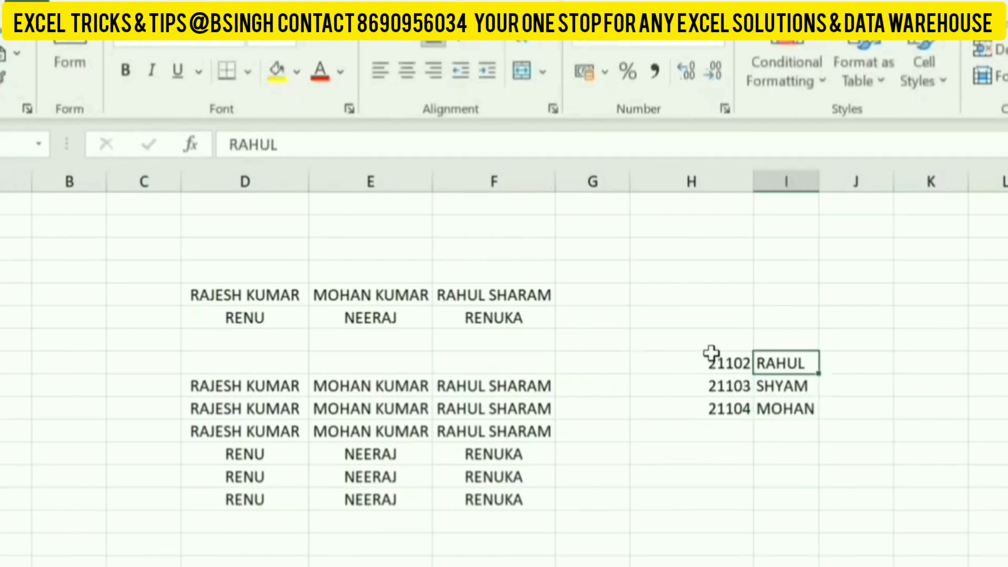
key("Right")
key("Right")
key("Left")
key("Left")
key("Down")
key("Down")
key("Down")
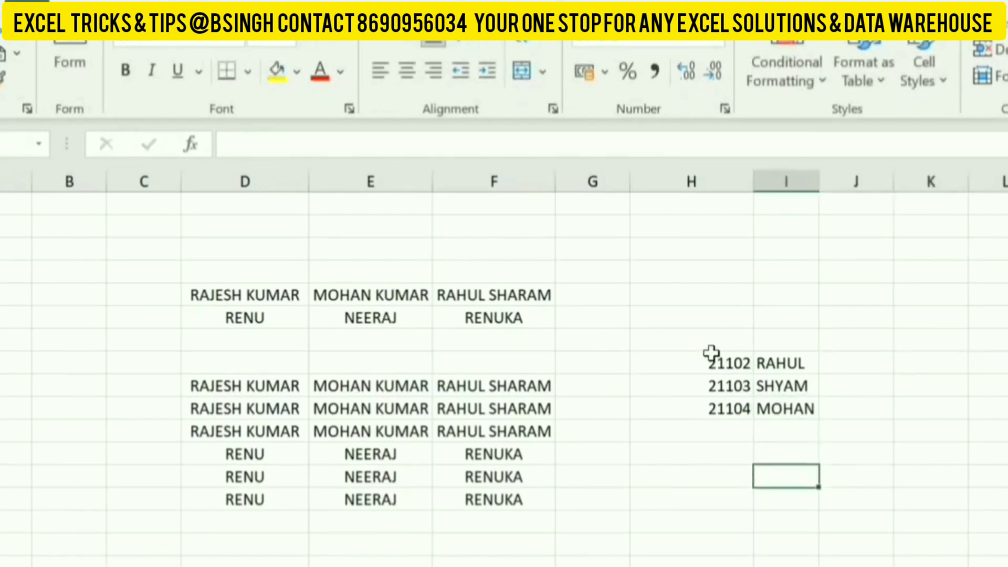
key("Left")
type("21102")
key("Right")
Step: Start a VLOOKUP on H13 over H8:I10, then discard the unfinished formula
type("=VLOOKUP(")
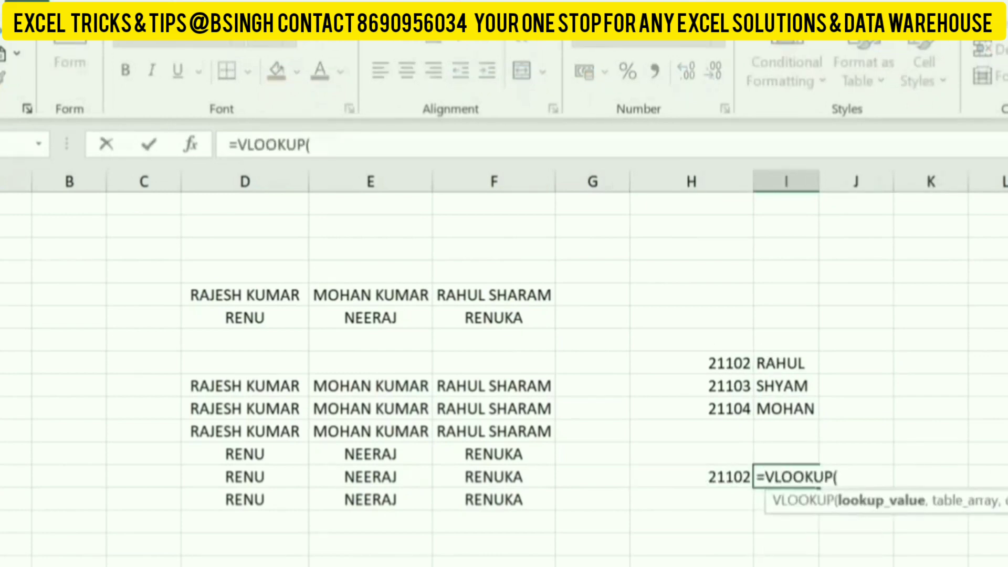
key("Left")
type(",")
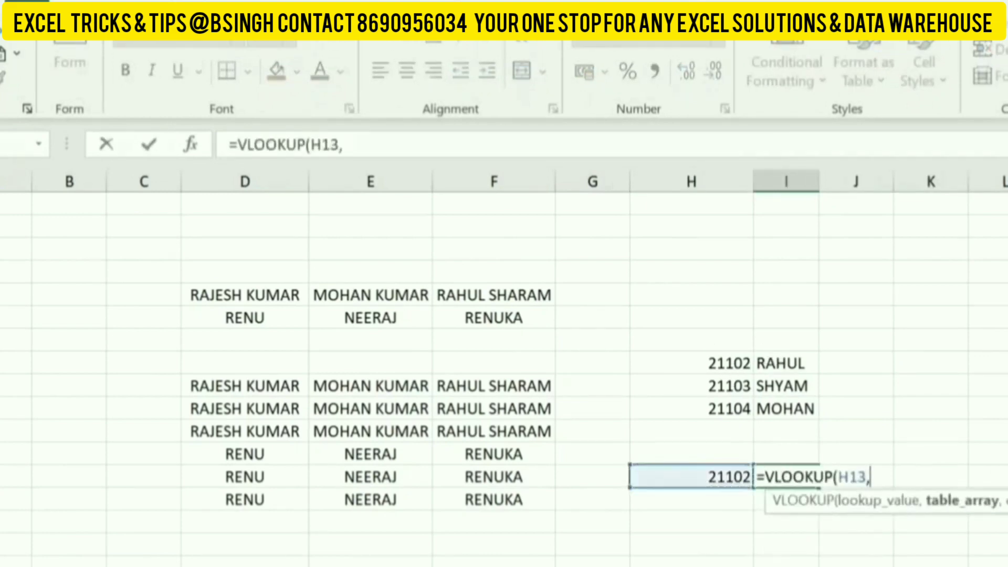
key("Up")
key("Up")
key("Up")
key("Up")
key("Up")
key("Left")
key("shift+Down")
key("shift+Down")
key("shift+Right")
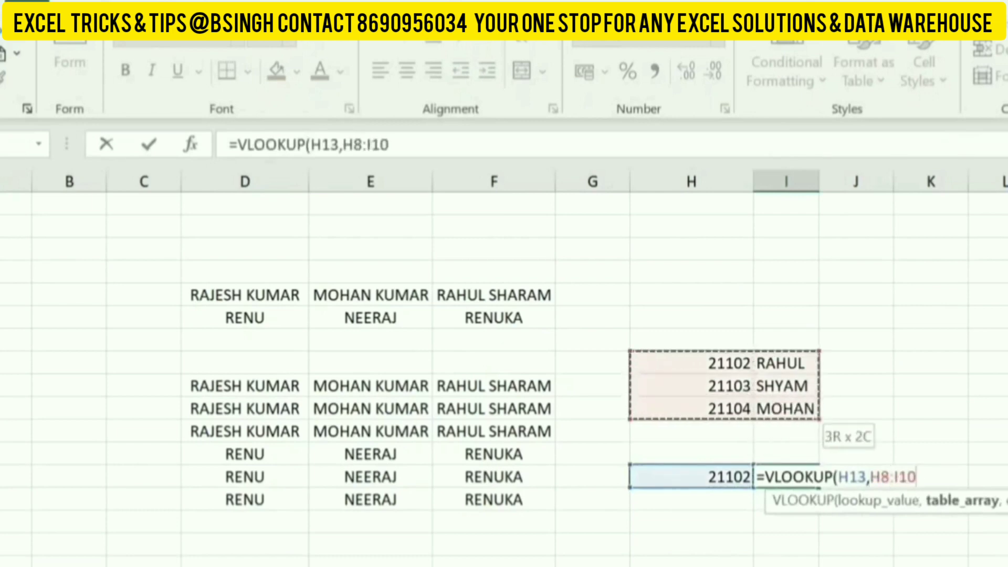
type(",{")
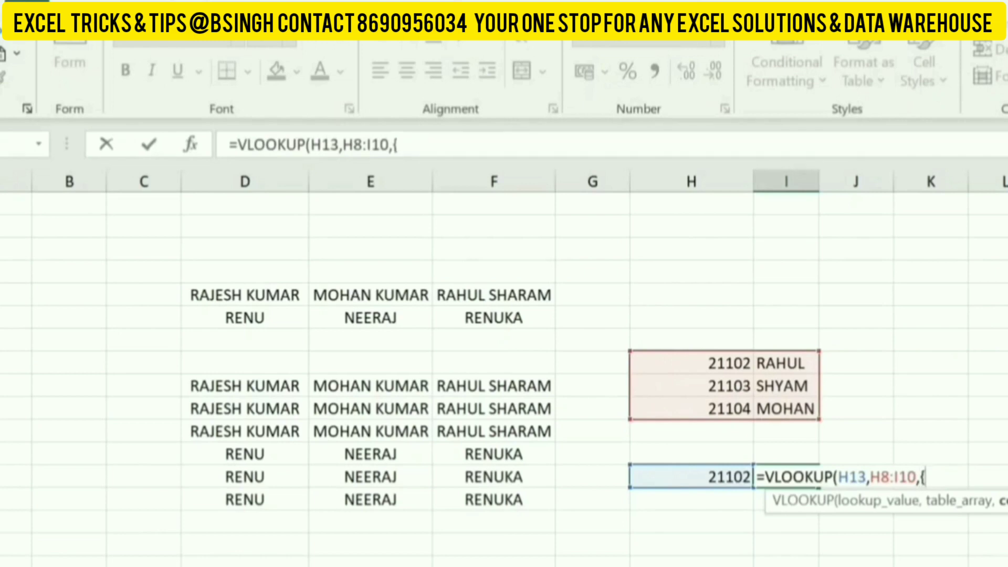
key("Escape")
Step: Type the cities LUCKNOW, DELHI and KANPUR down J8:J10 beside the names
left_click(855, 361)
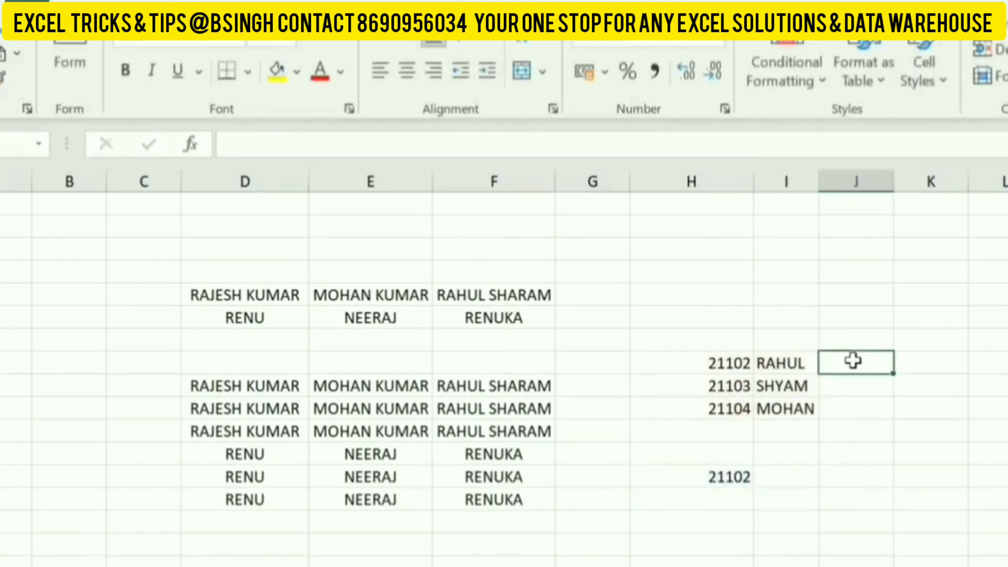
type("LUK")
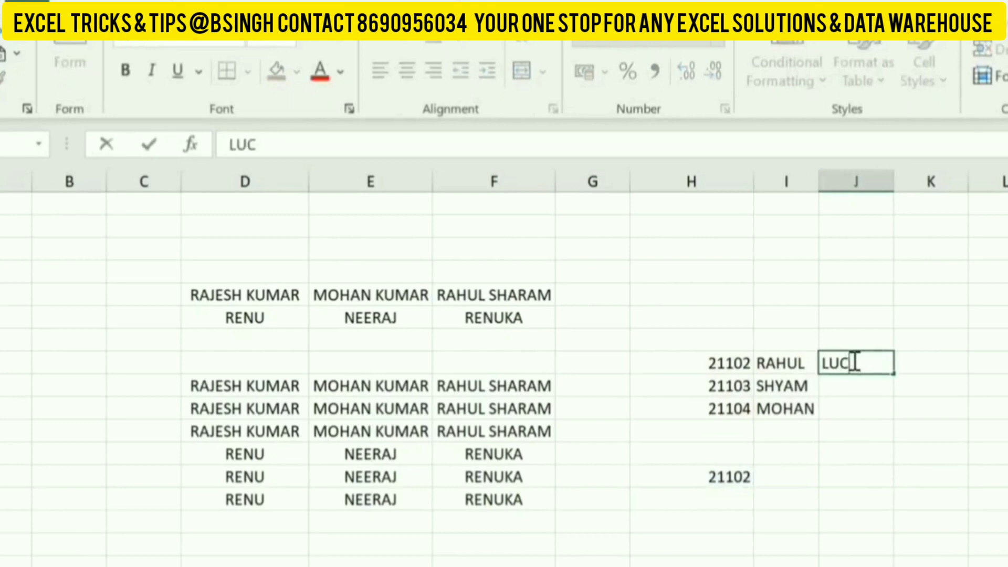
type("KNOW")
key("Return")
type("DEHI")
key("BackSpace")
key("BackSpace")
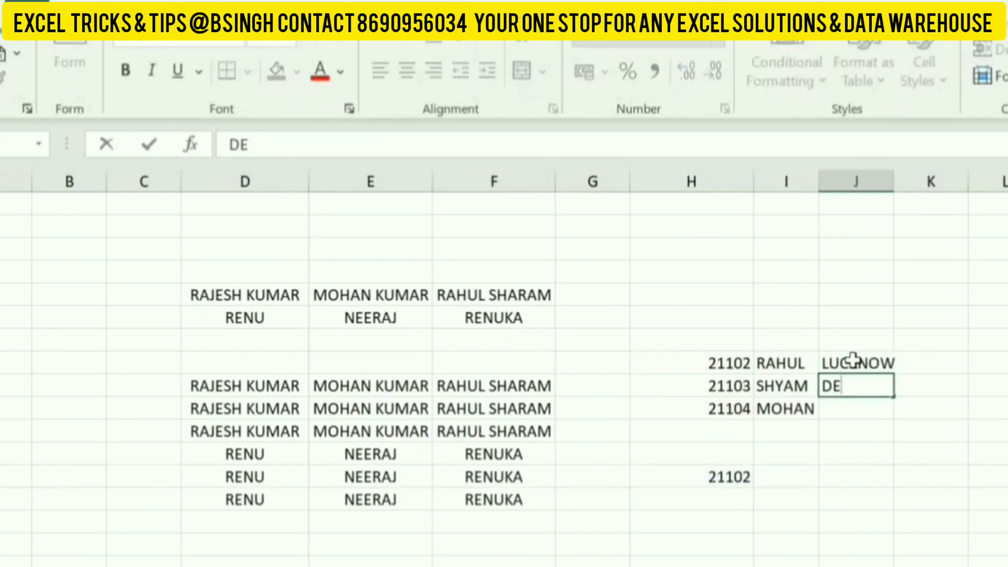
type("LHI")
key("Return")
type("KANPU")
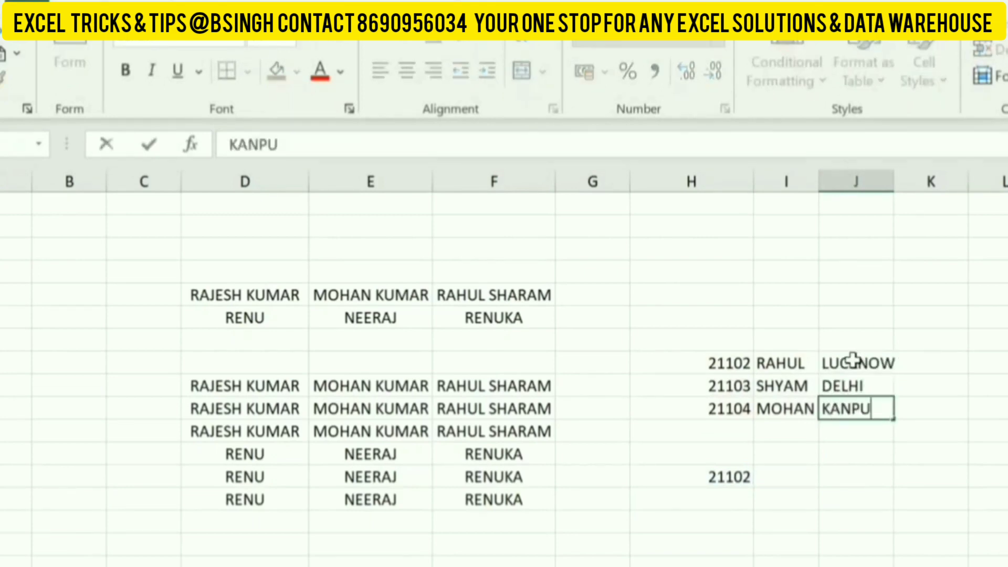
key("Return")
Step: Return to the cell beside lookup ID 21102
key("Up")
key("Up")
key("Up")
key("Right")
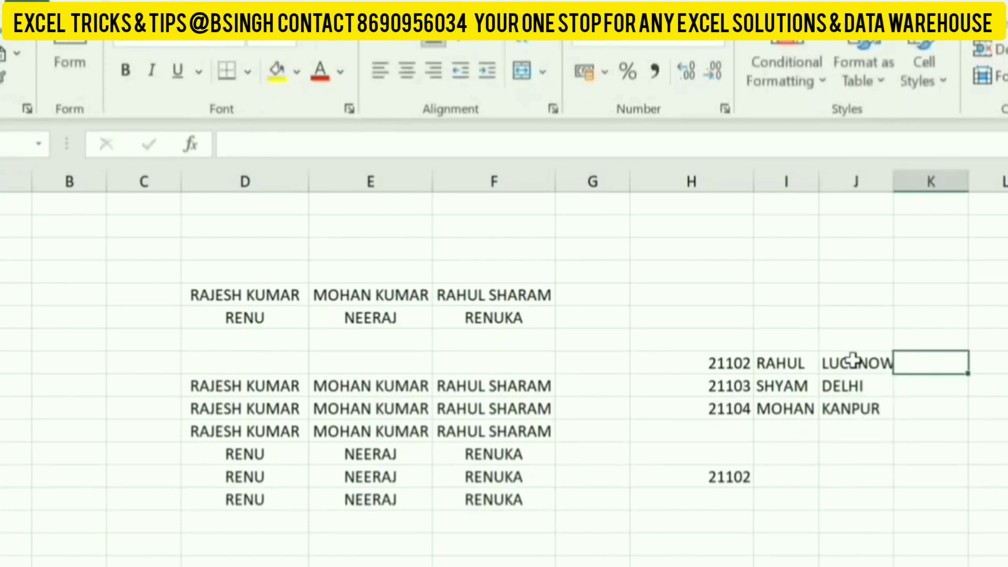
key("Left")
key("Left")
key("Left")
key("Down")
key("Down")
key("Down")
key("Down")
key("Right")
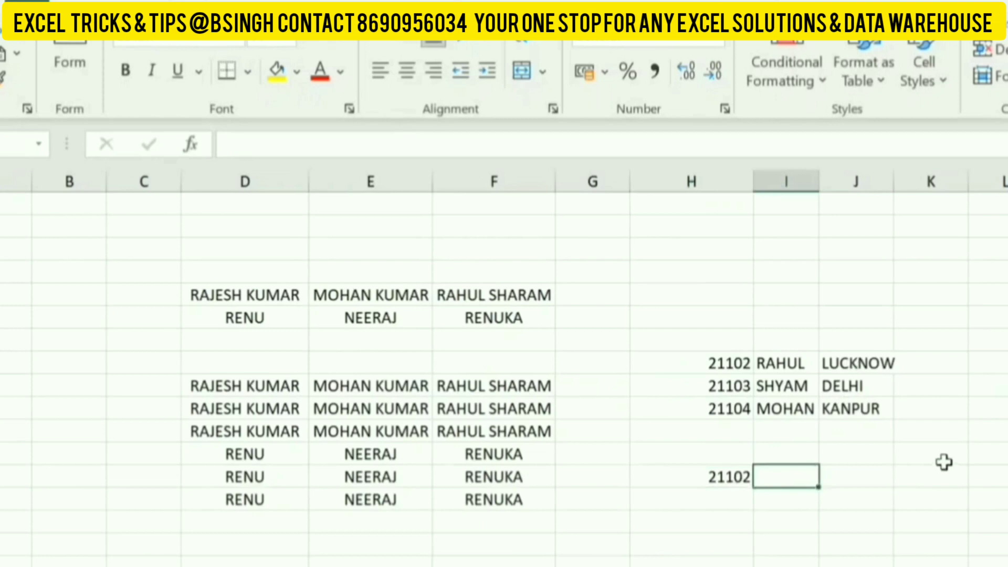
Step: Enter =VLOOKUP(H13,H8:J10,{1,2},0) in I13 to return 21102 and RAHUL side by side
type("=VLOOKUP(")
key("Tab")
key("Left")
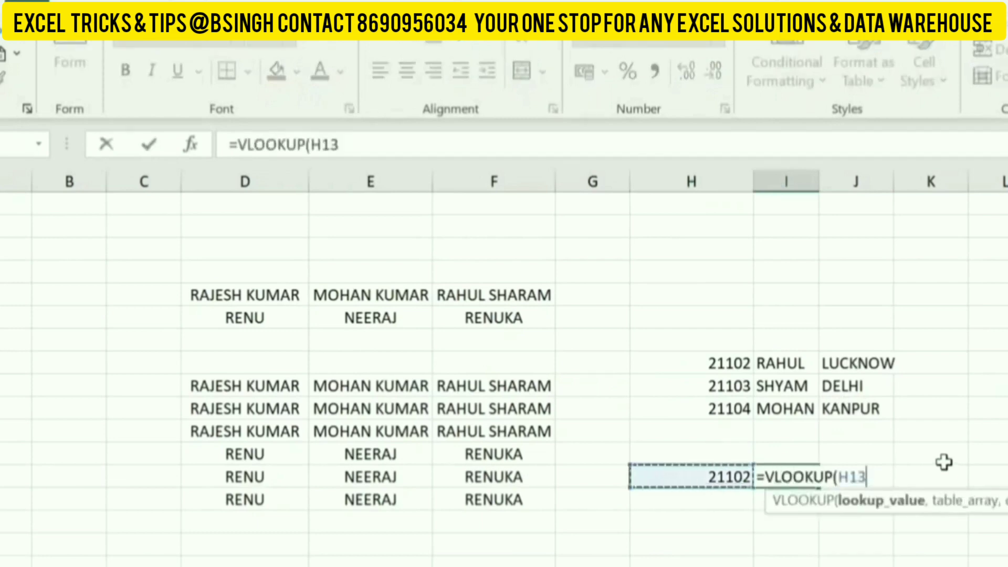
type(",")
key("Up")
key("Up")
key("Up")
key("Up")
key("Left")
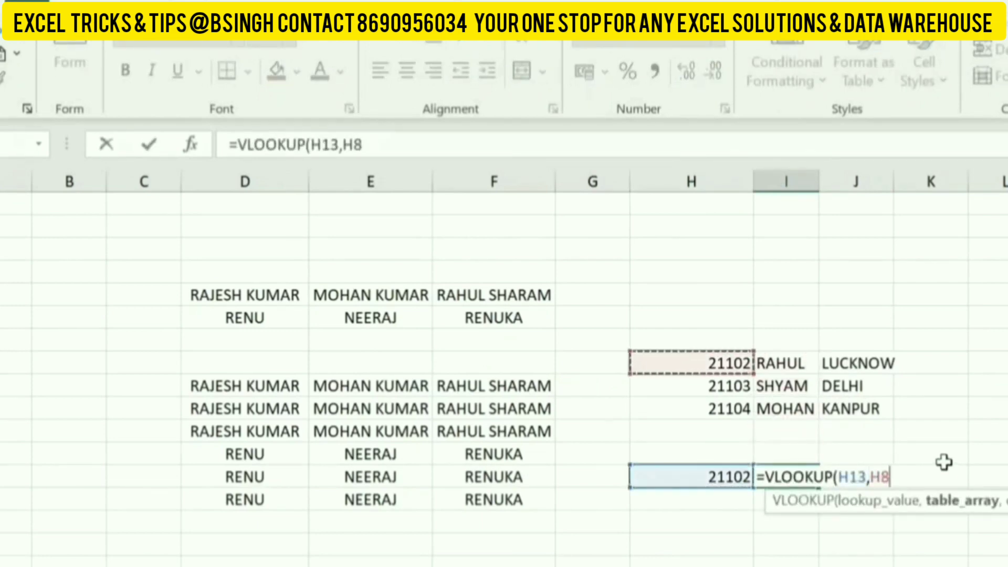
key("shift+Down")
key("shift+Down")
key("shift+Right")
key("shift+Right")
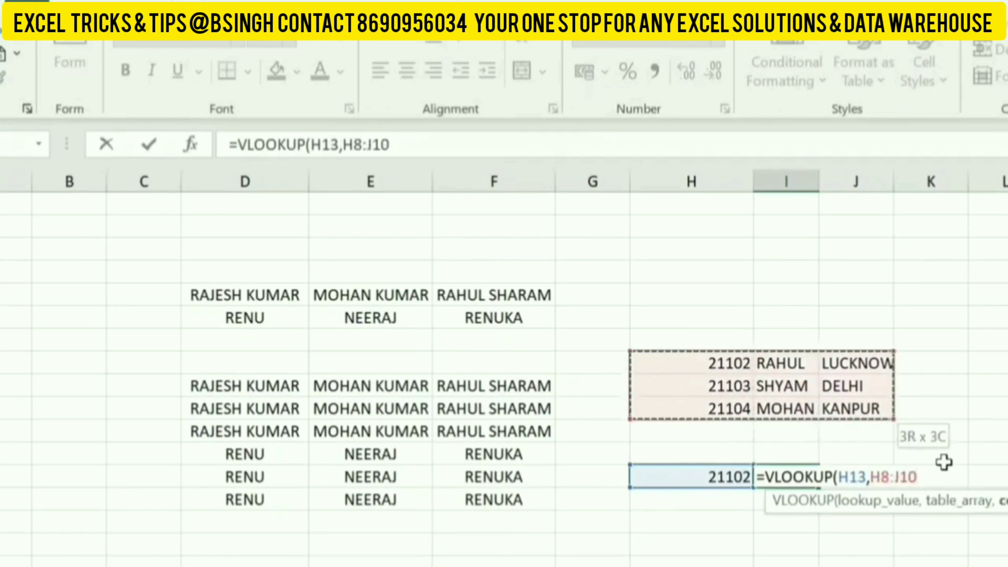
type(",{1,2")
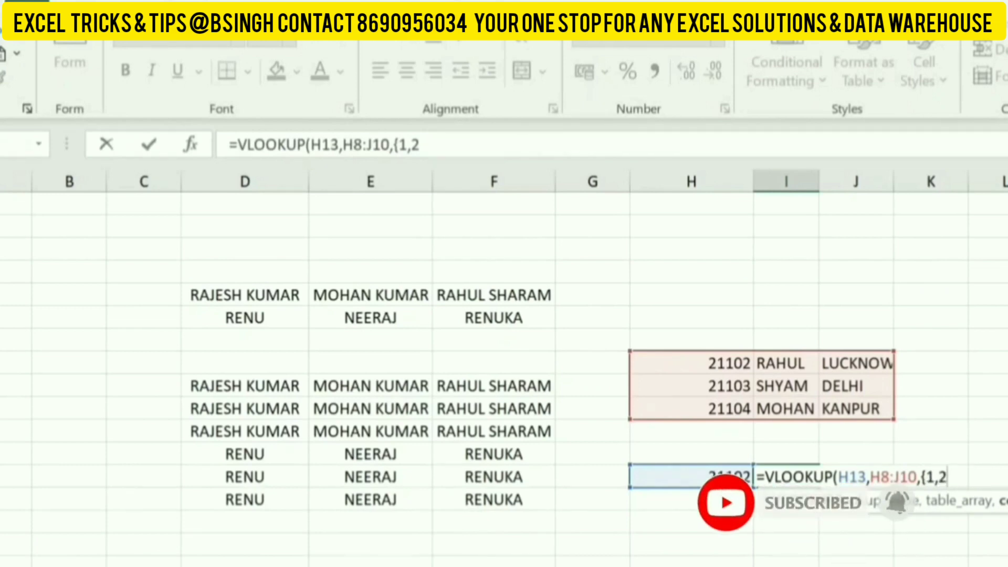
type("},0")
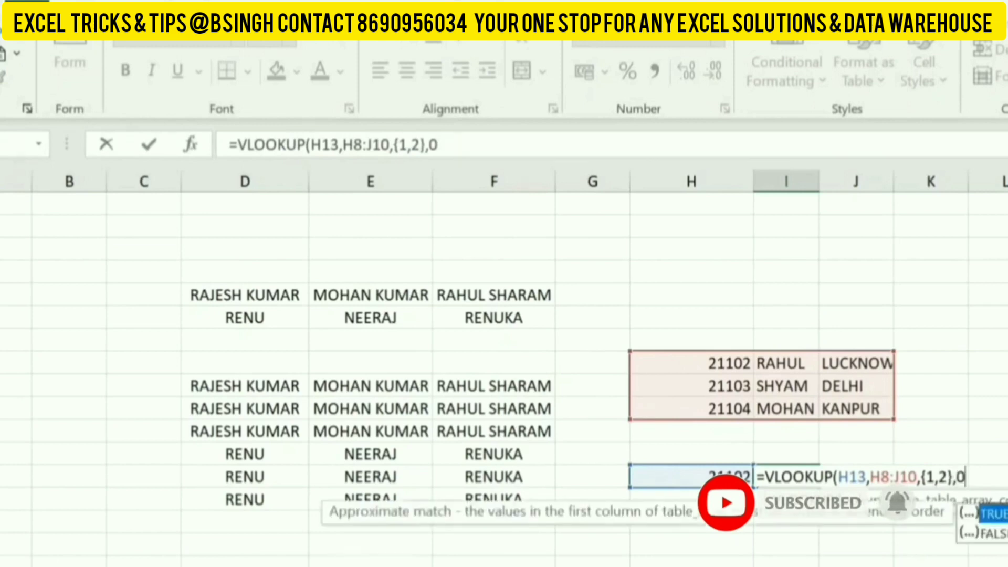
type(")")
key("Return")
key("Up")
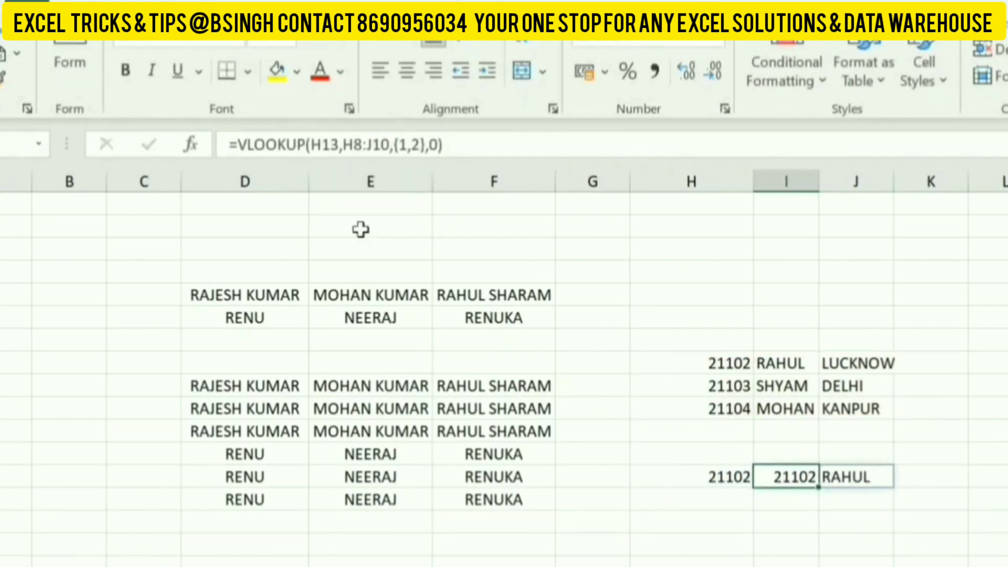
Step: Change {1,2} to {1;2} so 21102 and RAHUL stack in I13:I14, then inspect the names grid's INDEX formula
left_click(409, 145)
key("Delete")
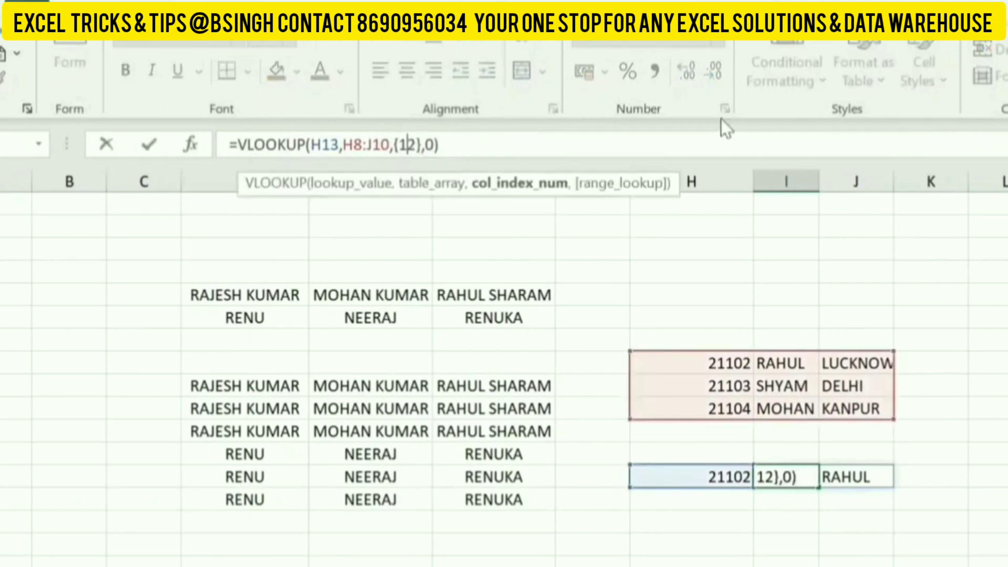
type(";")
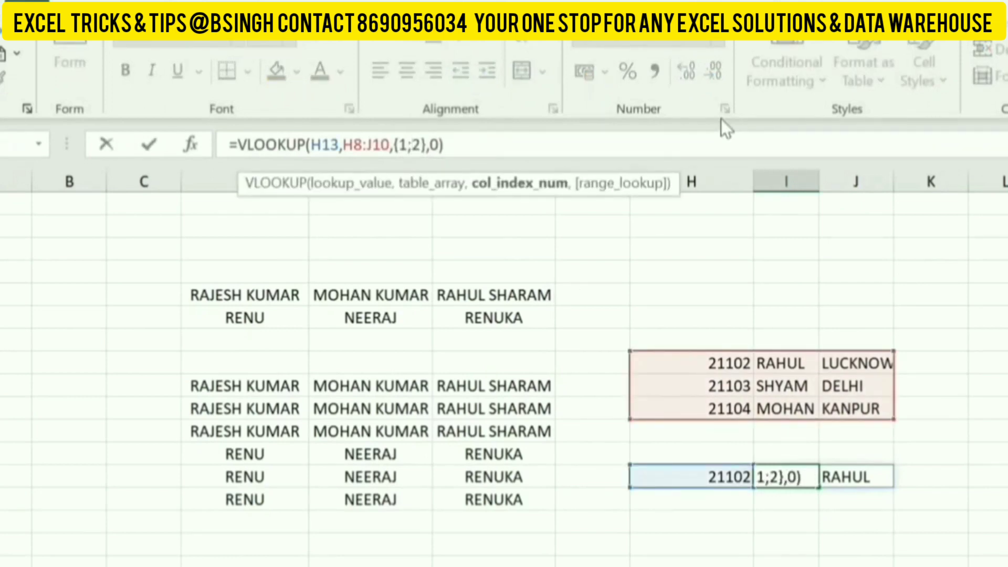
key("Return")
key("Up")
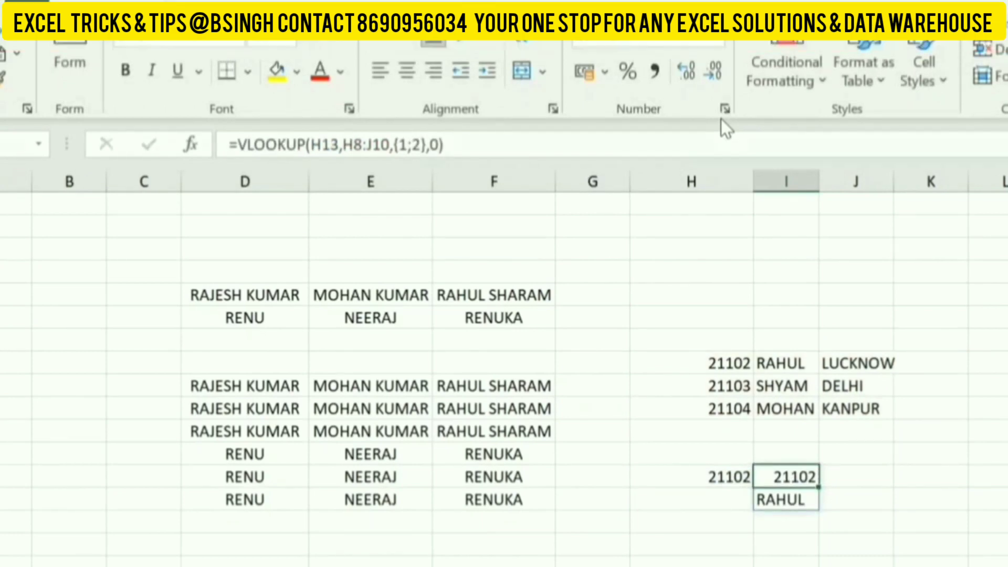
left_click(262, 385)
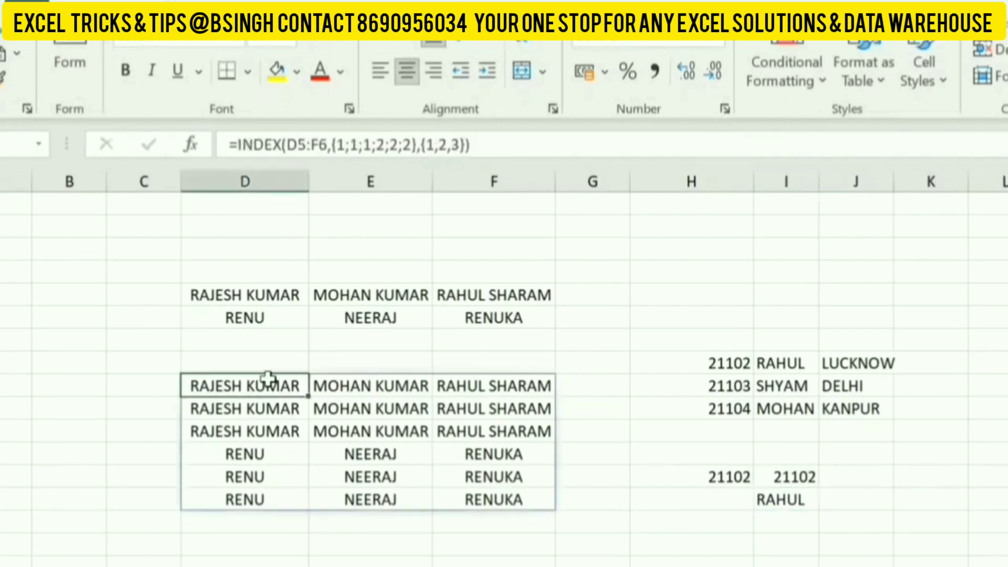